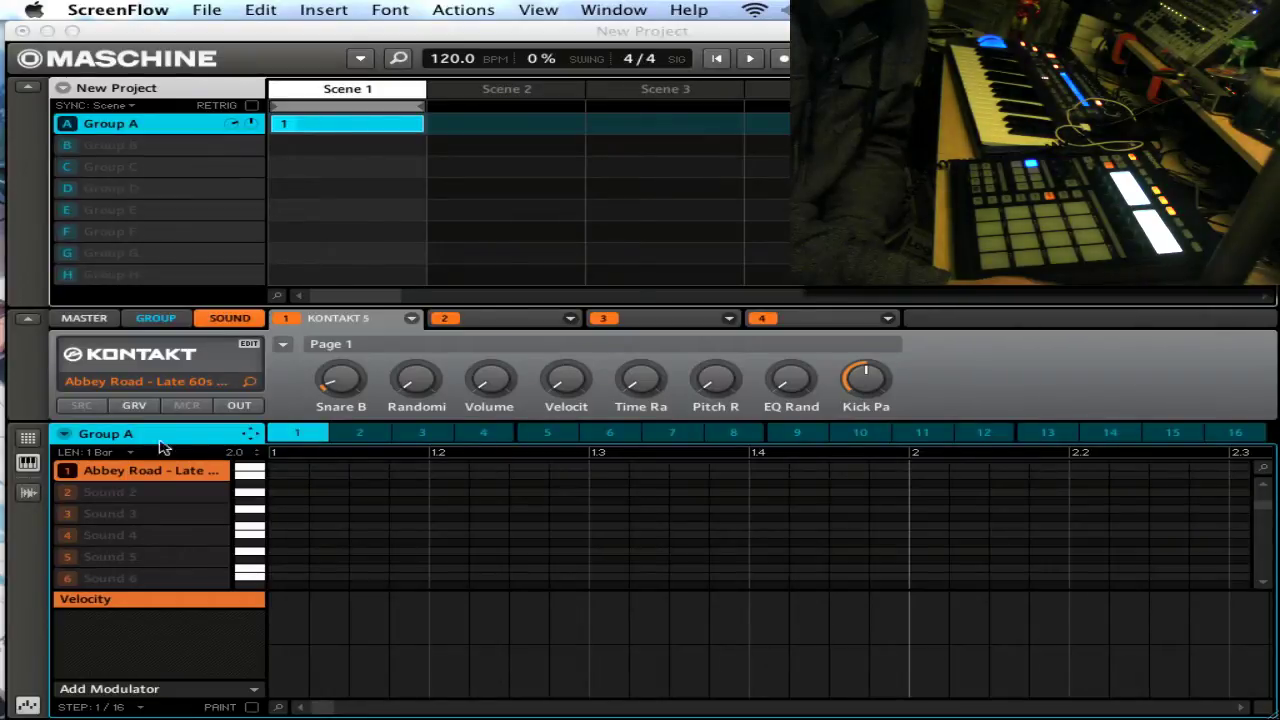
Bring the Maschine window hosting the Kontakt Abbey Road Late 60s Kit into focus.
click(172, 360)
Open the Kontakt kit and relearn the snare's Center Alternating articulation to note C#3.
double_click(172, 358)
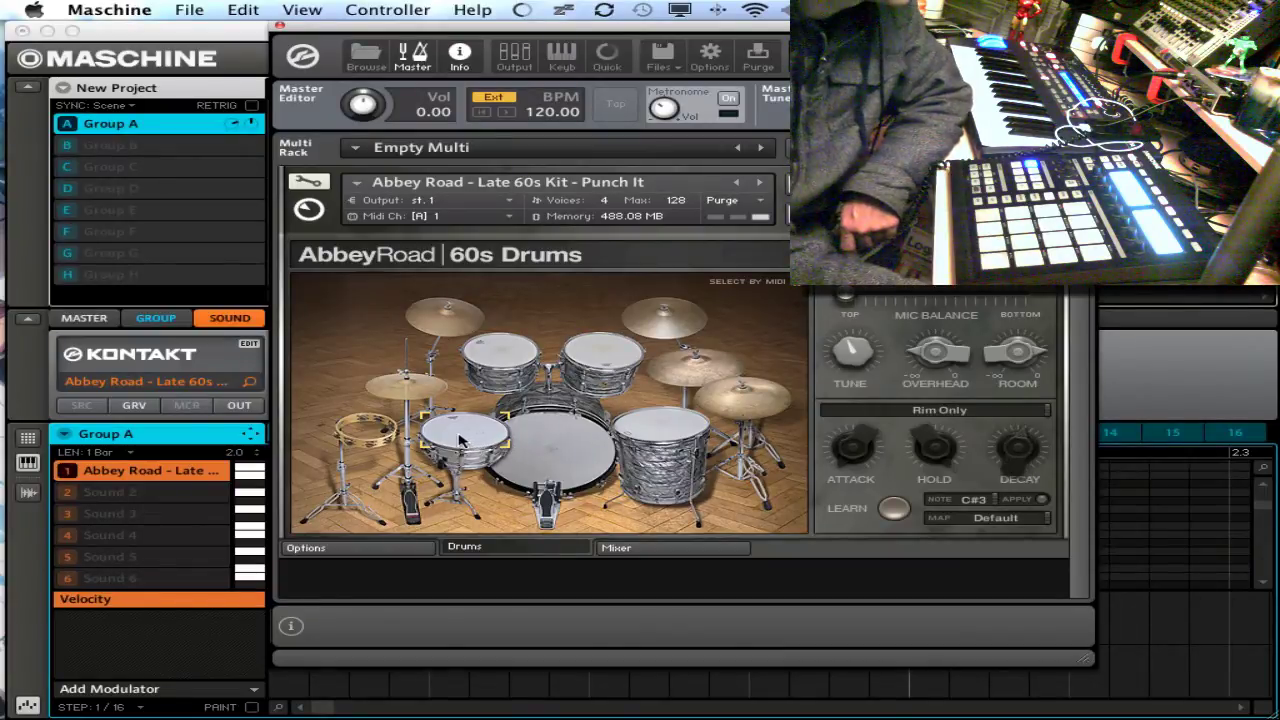
click(900, 410)
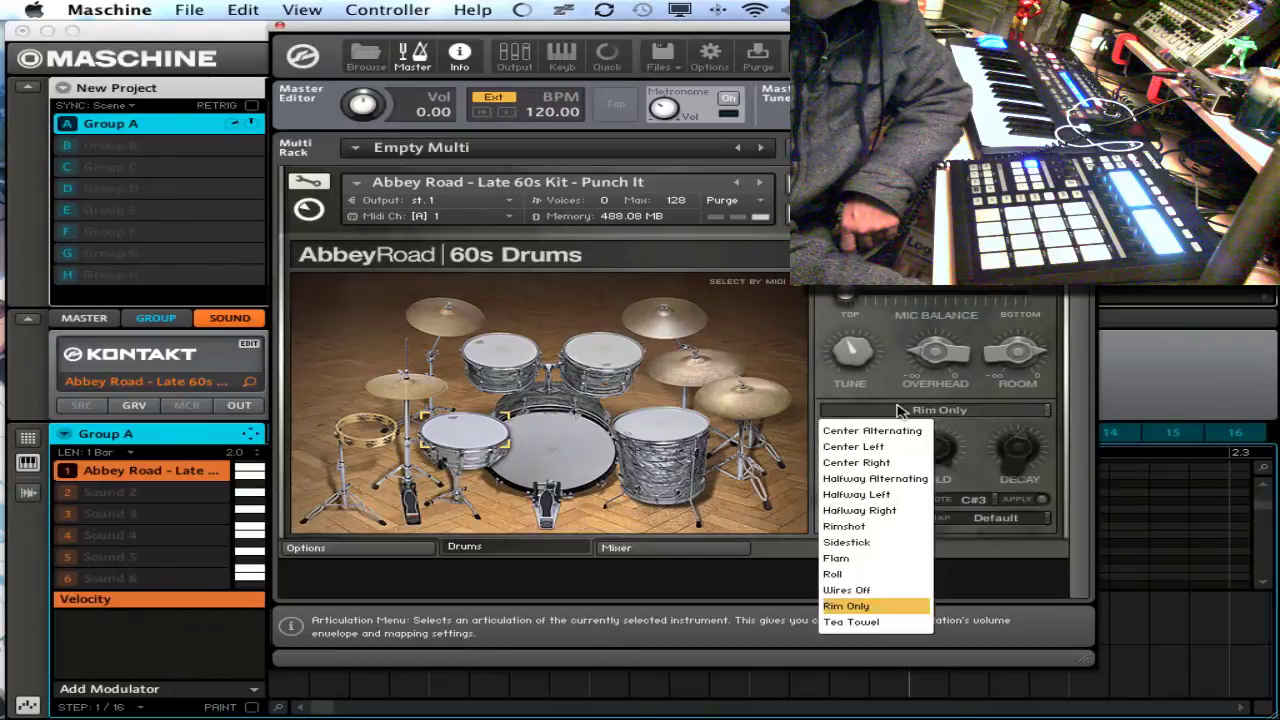
click(870, 430)
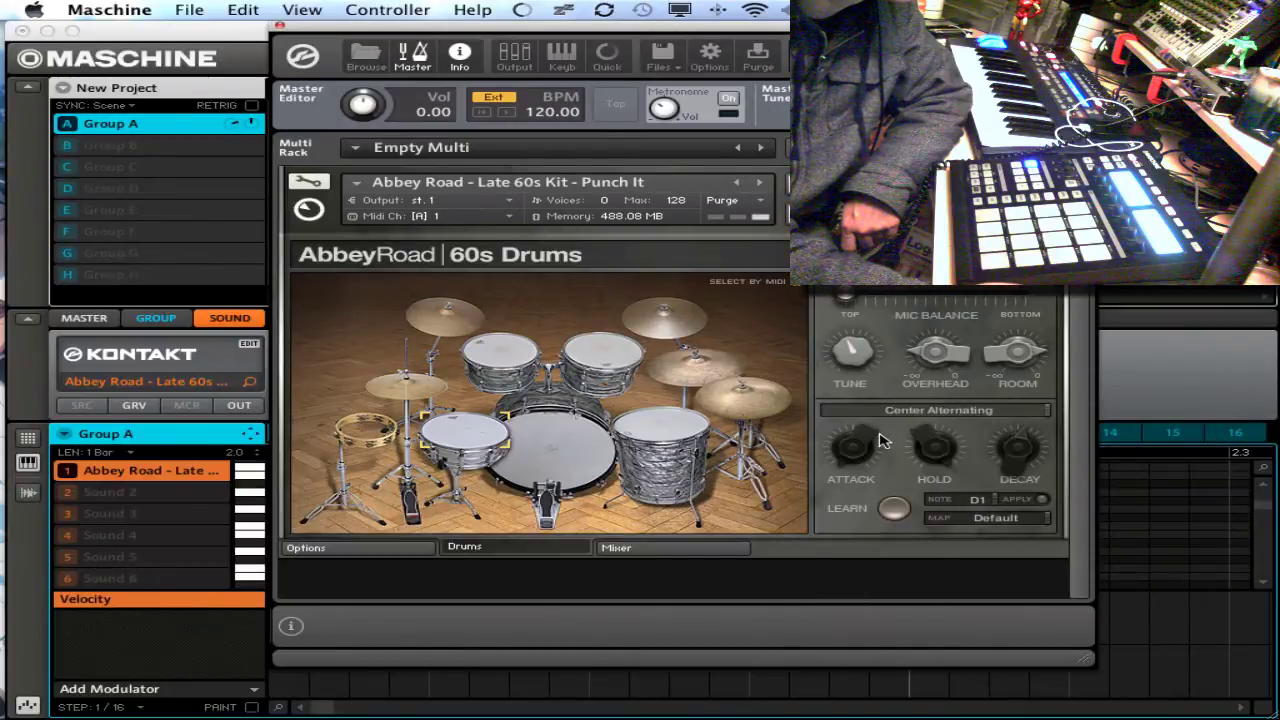
click(893, 509)
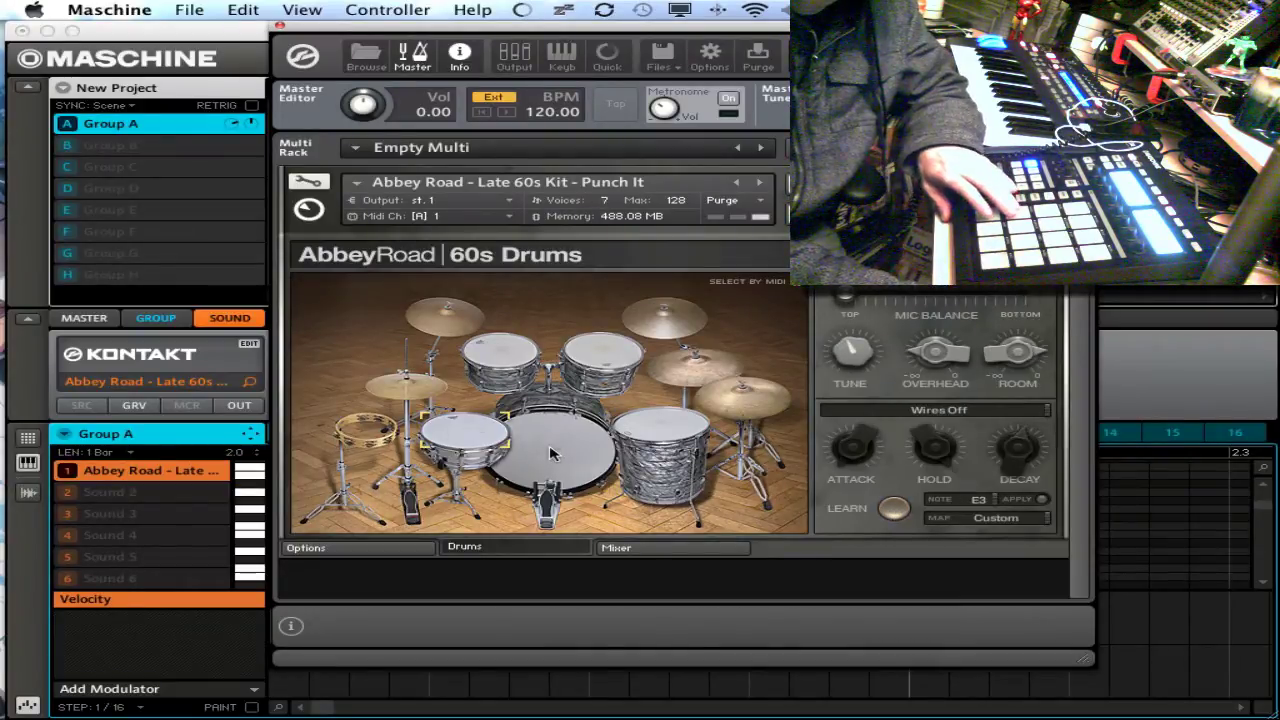
Relearn the kick's Felt Beater articulation to a new pad.
click(900, 411)
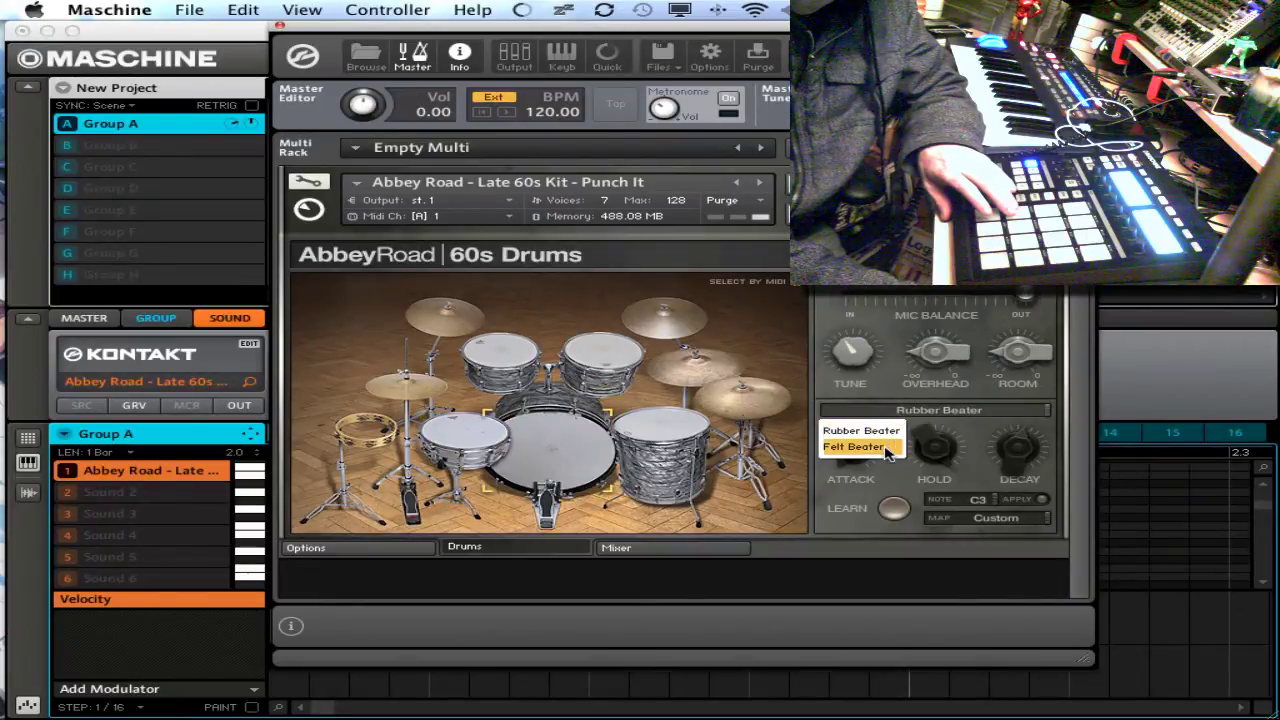
click(885, 447)
click(895, 509)
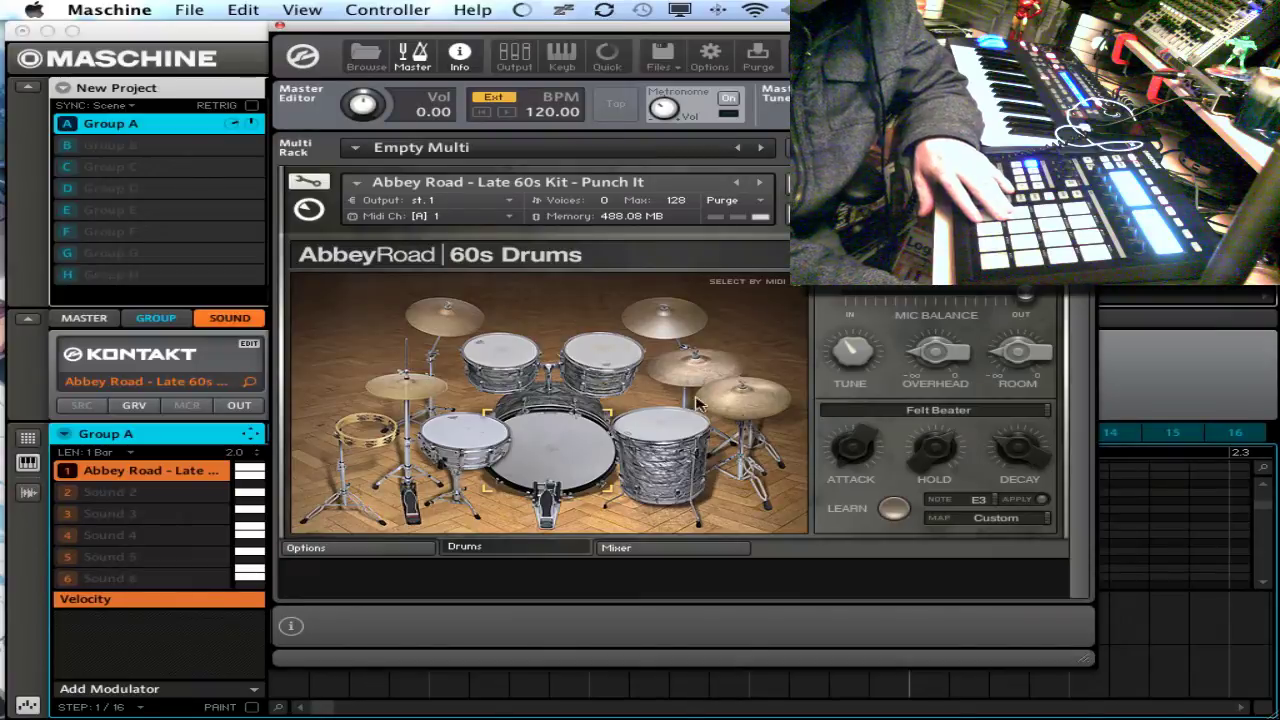
Remap the snare's Halfway Alternating articulation from E1 to a new pad on F3.
click(457, 440)
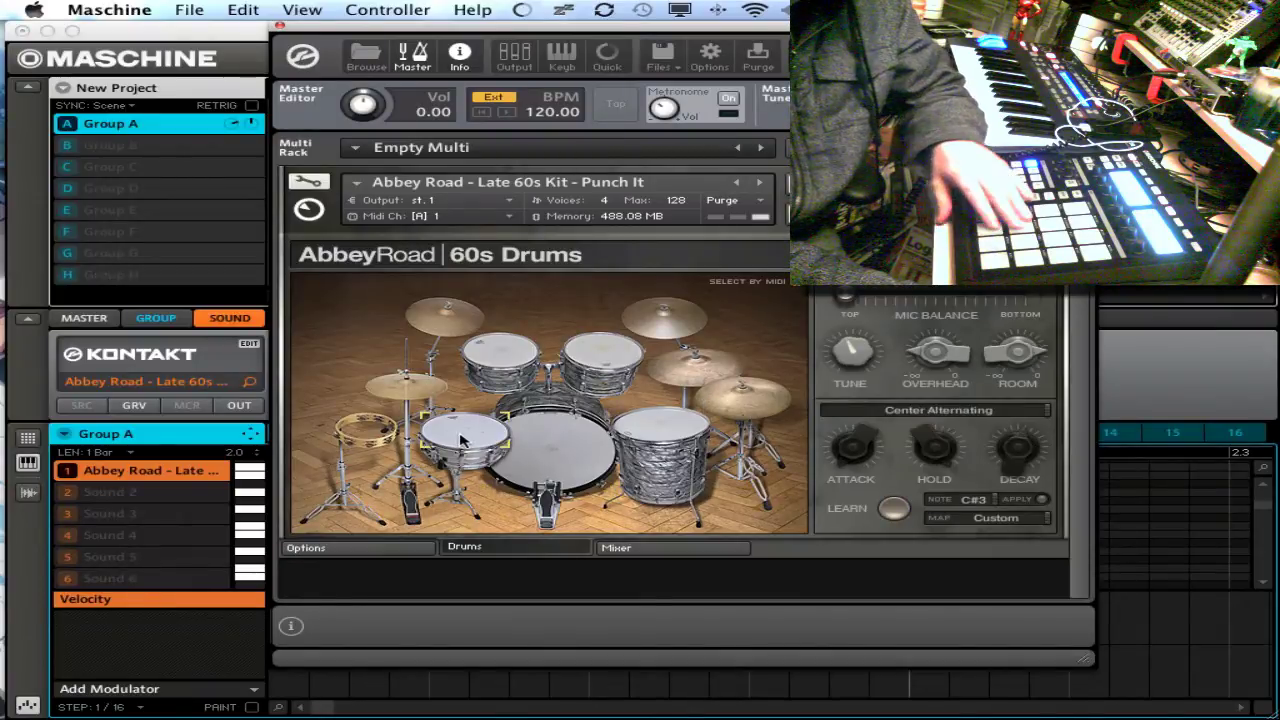
click(898, 408)
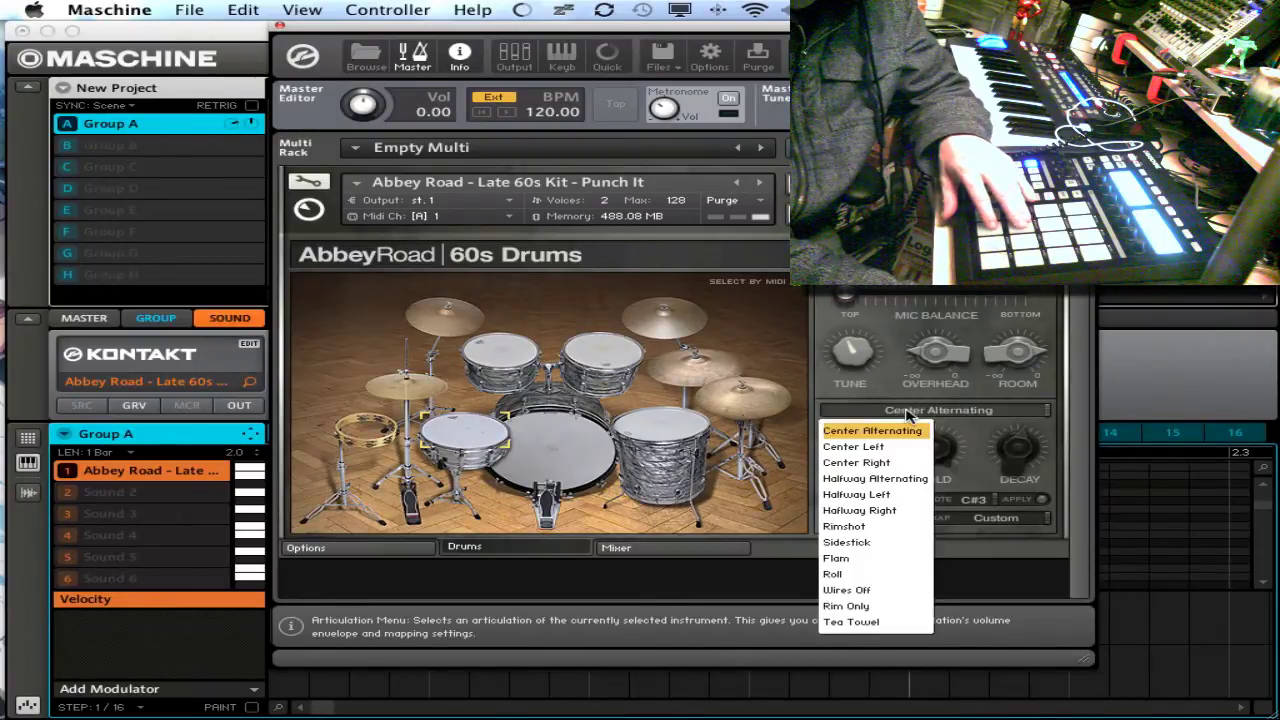
click(867, 485)
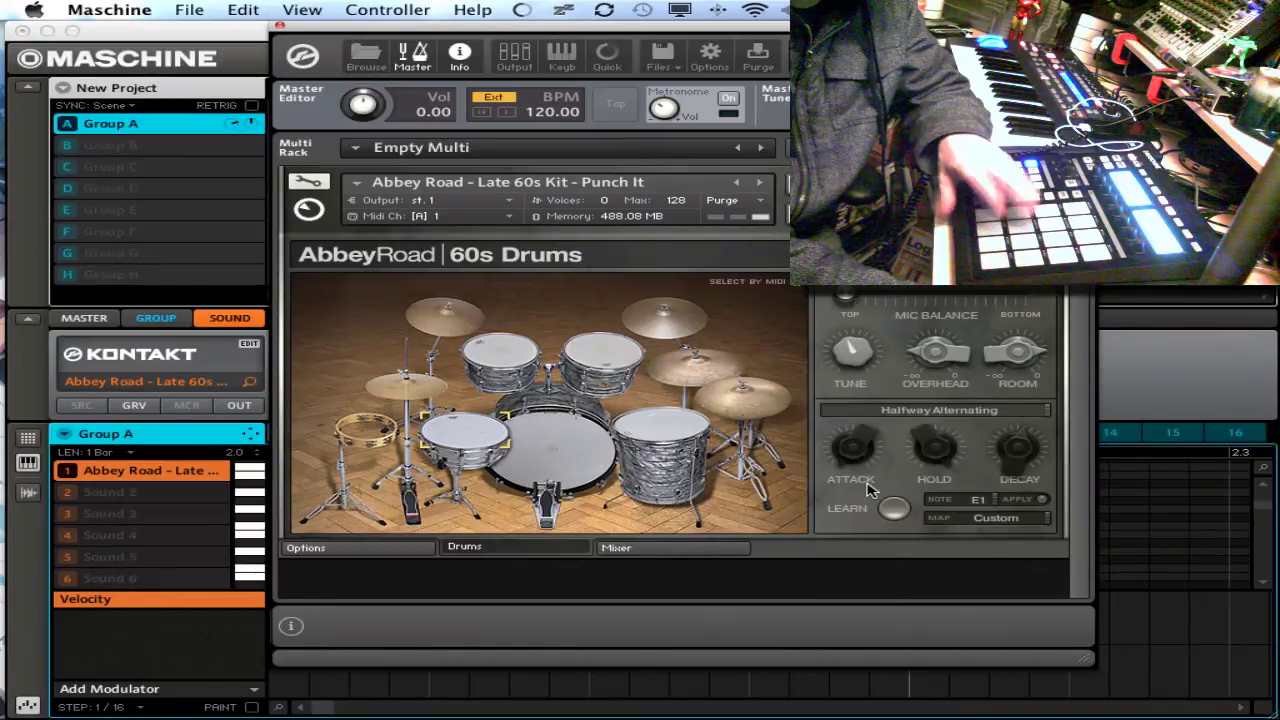
click(467, 443)
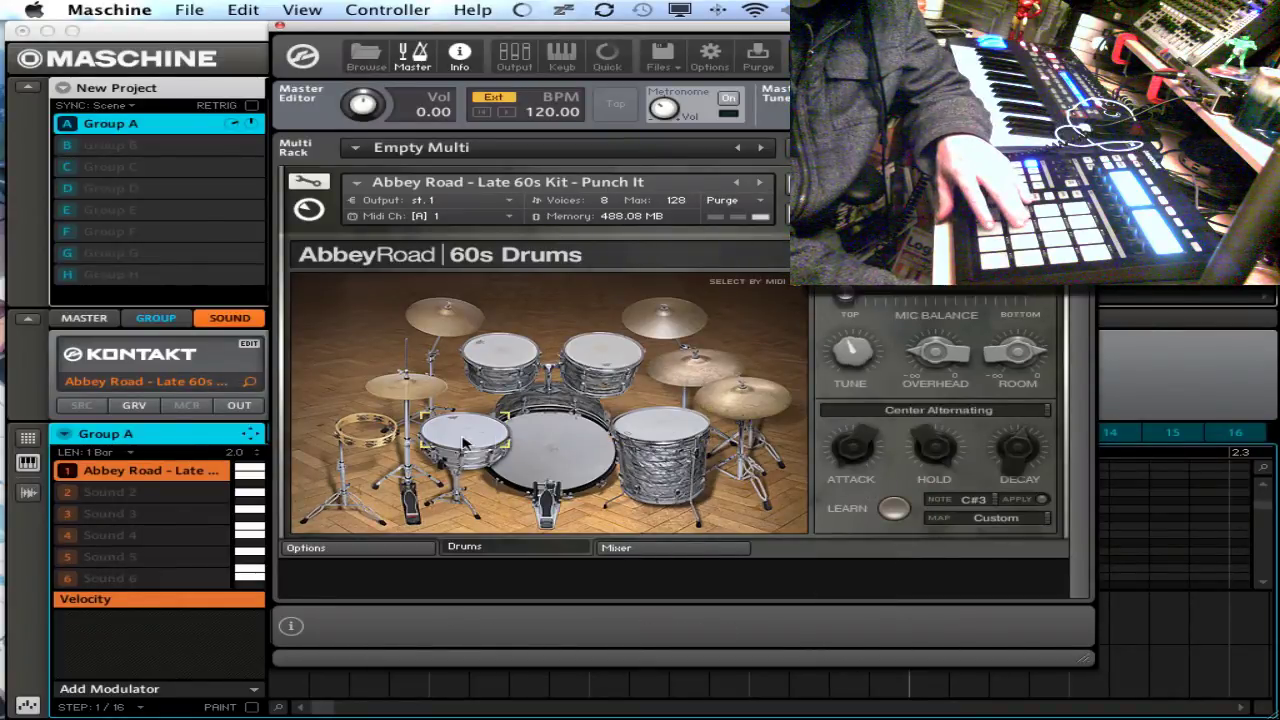
click(922, 410)
click(868, 487)
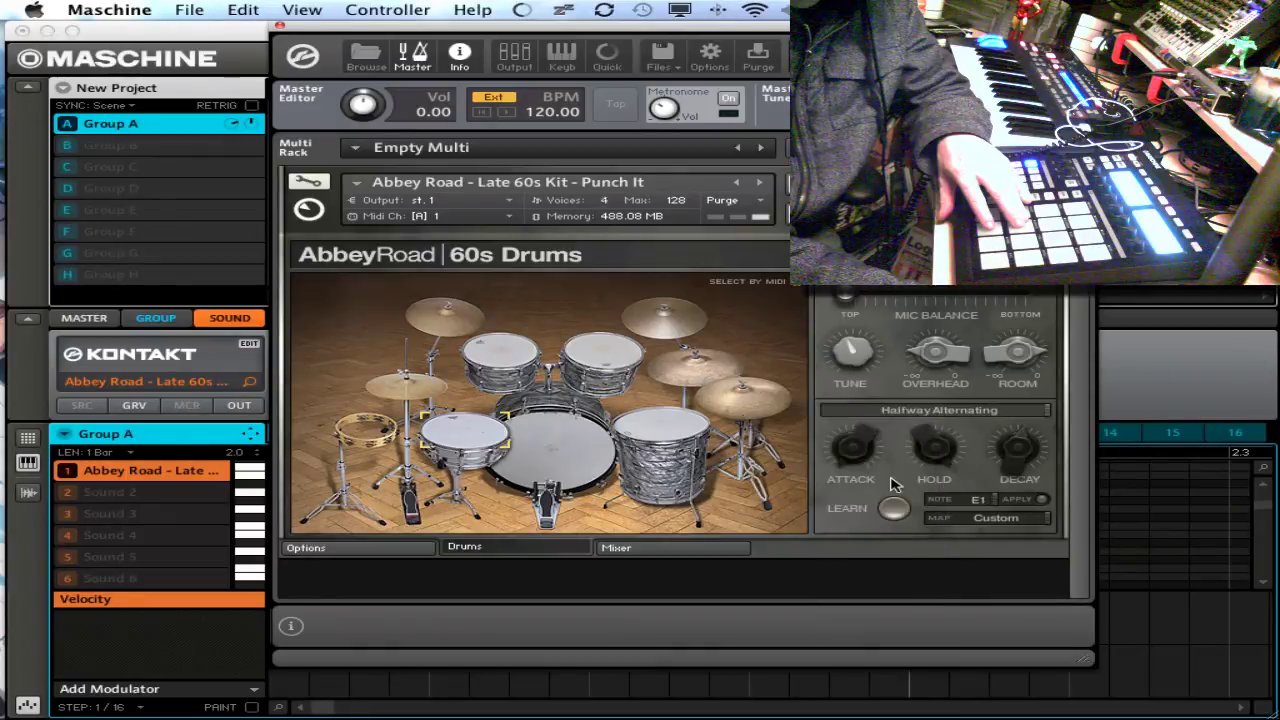
click(895, 508)
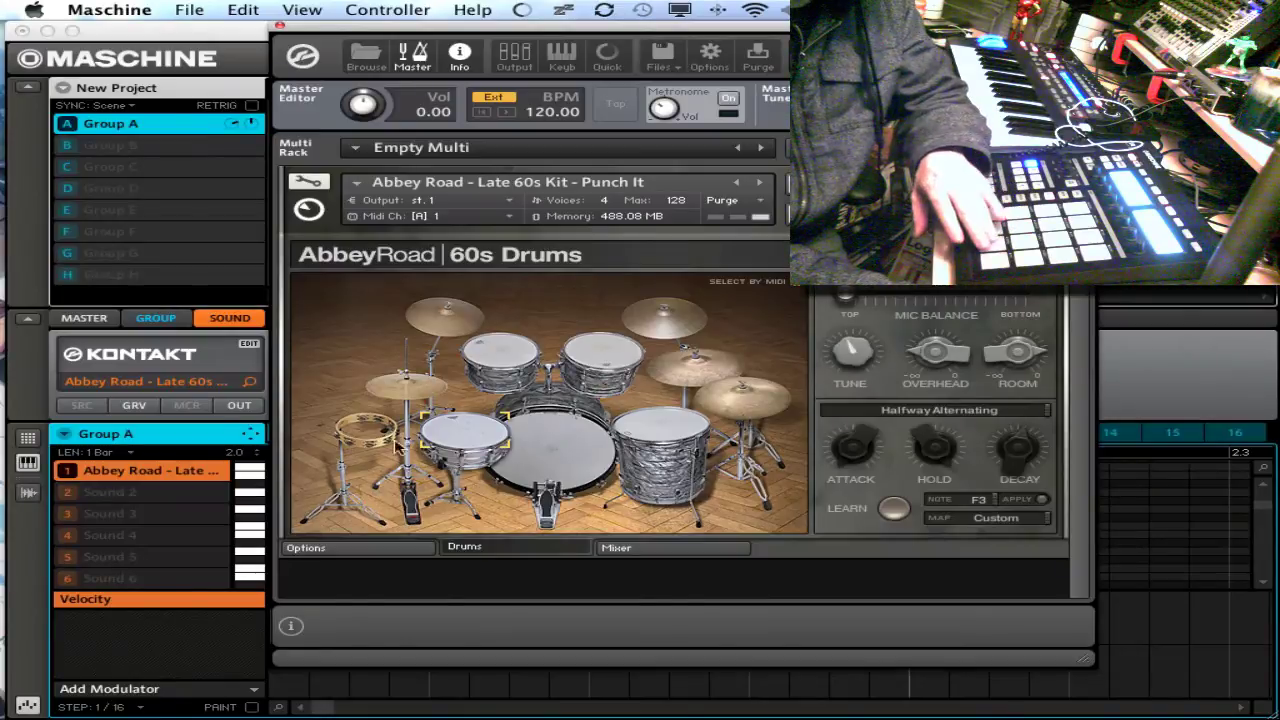
Learn new pads for the hi-hat's Closed Tight Tip, Open Half and Closed Shank articulations.
click(419, 386)
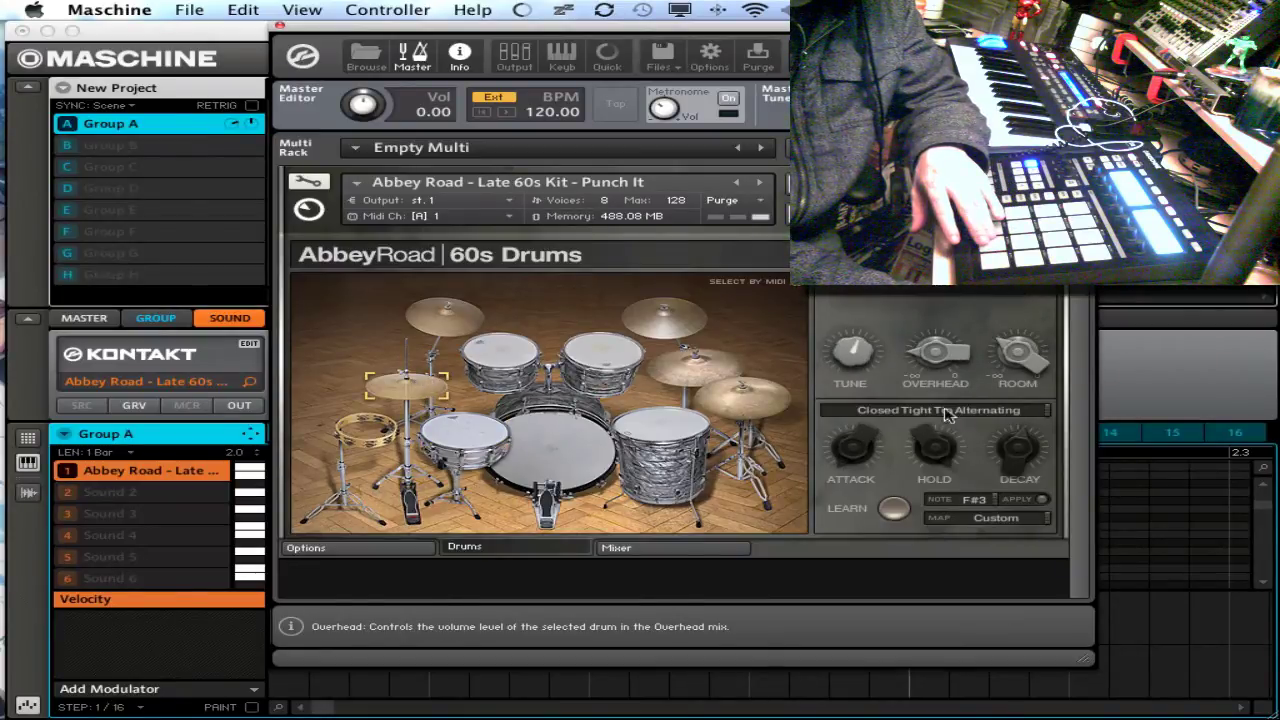
click(895, 509)
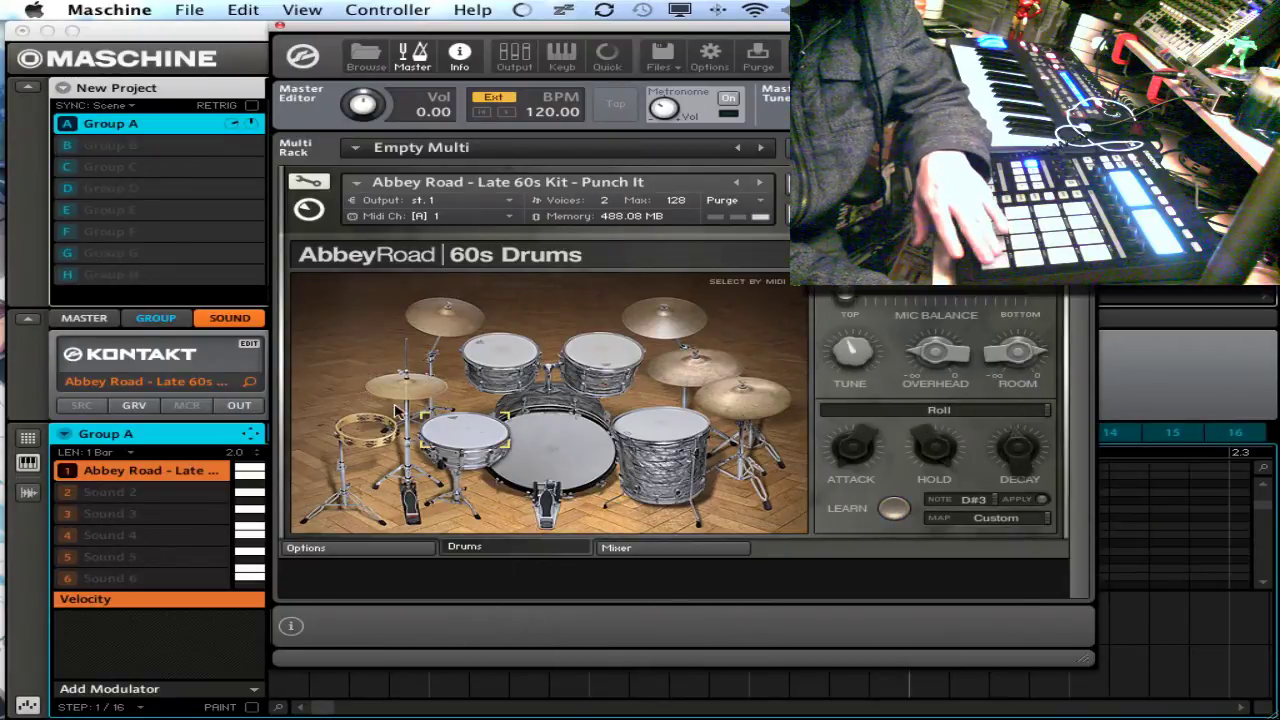
click(944, 411)
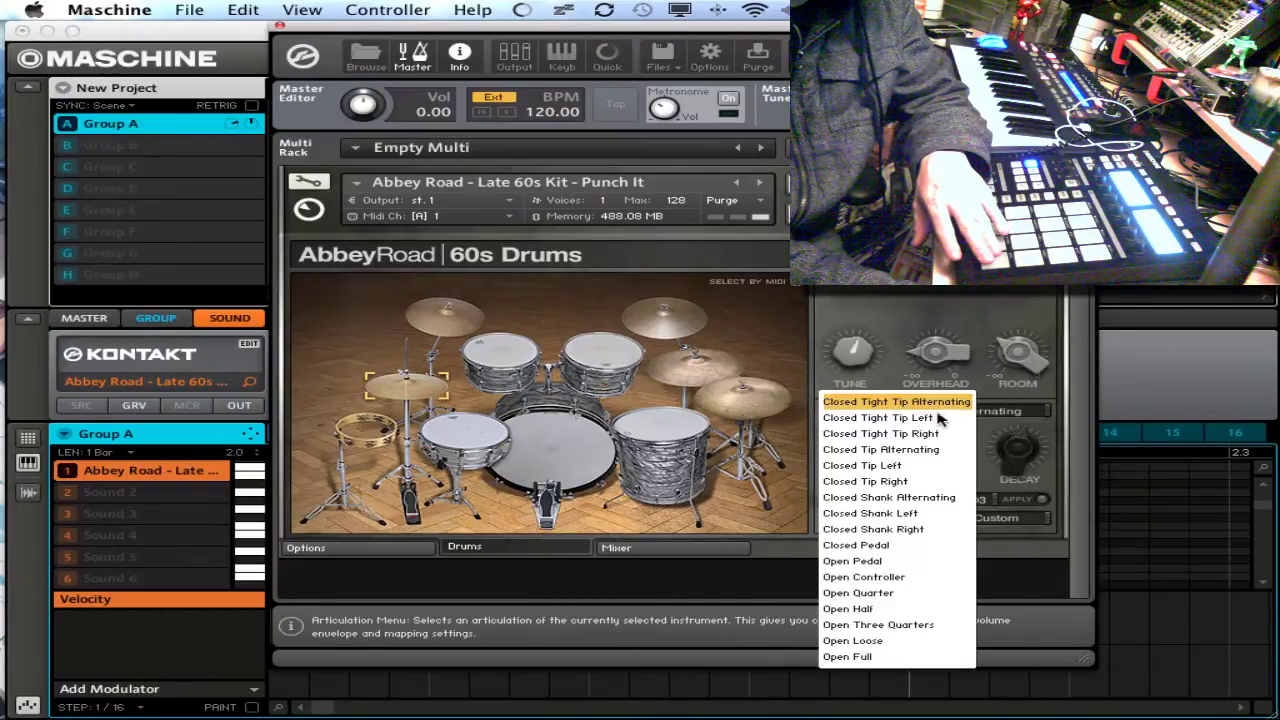
click(878, 609)
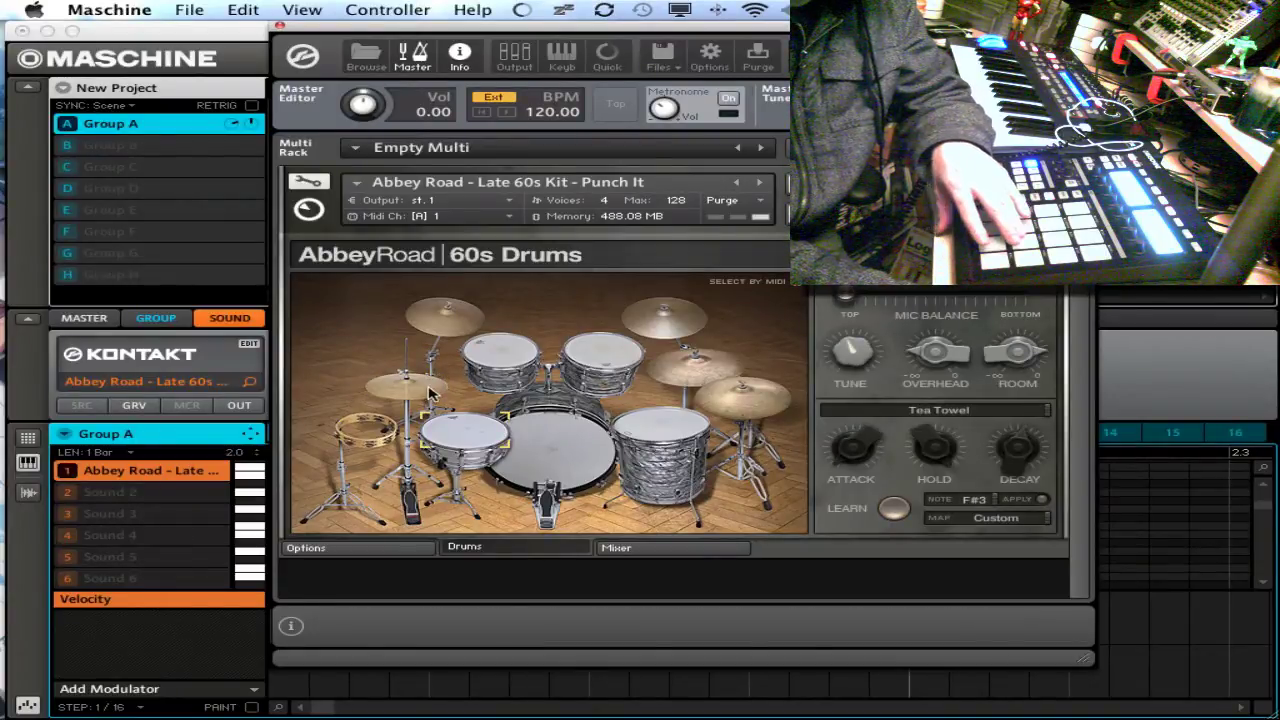
click(880, 410)
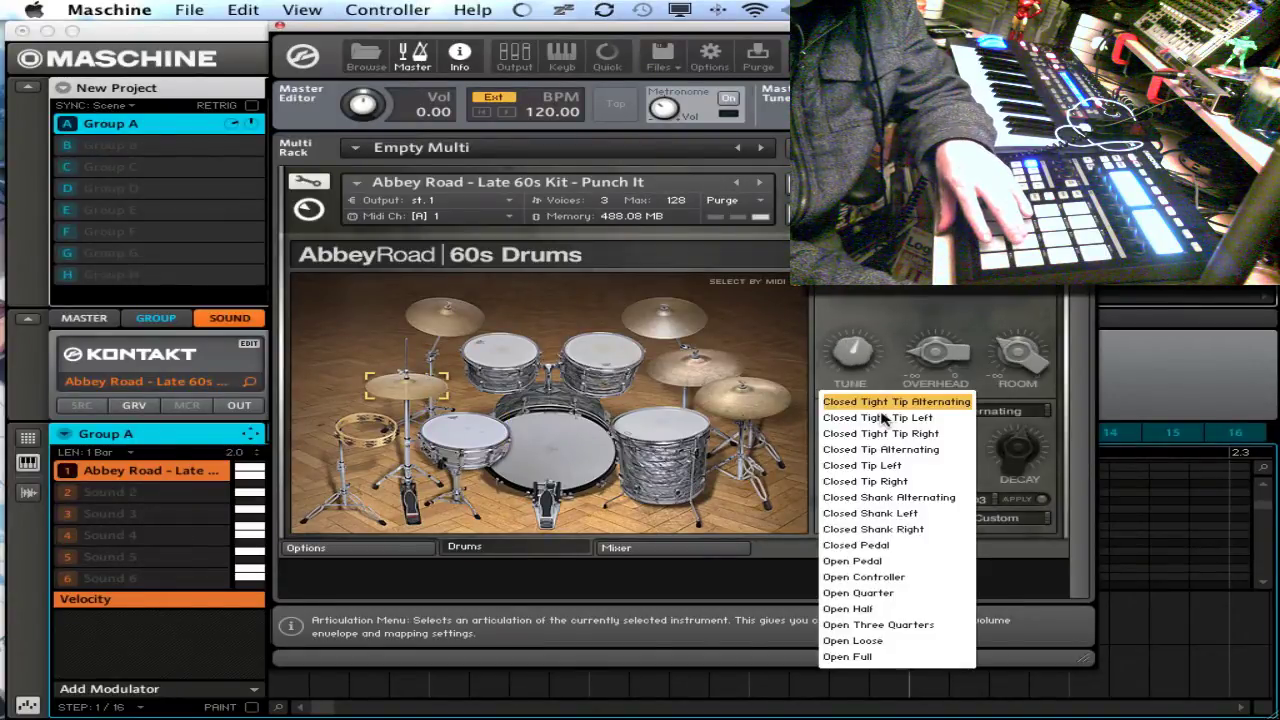
click(892, 500)
click(893, 507)
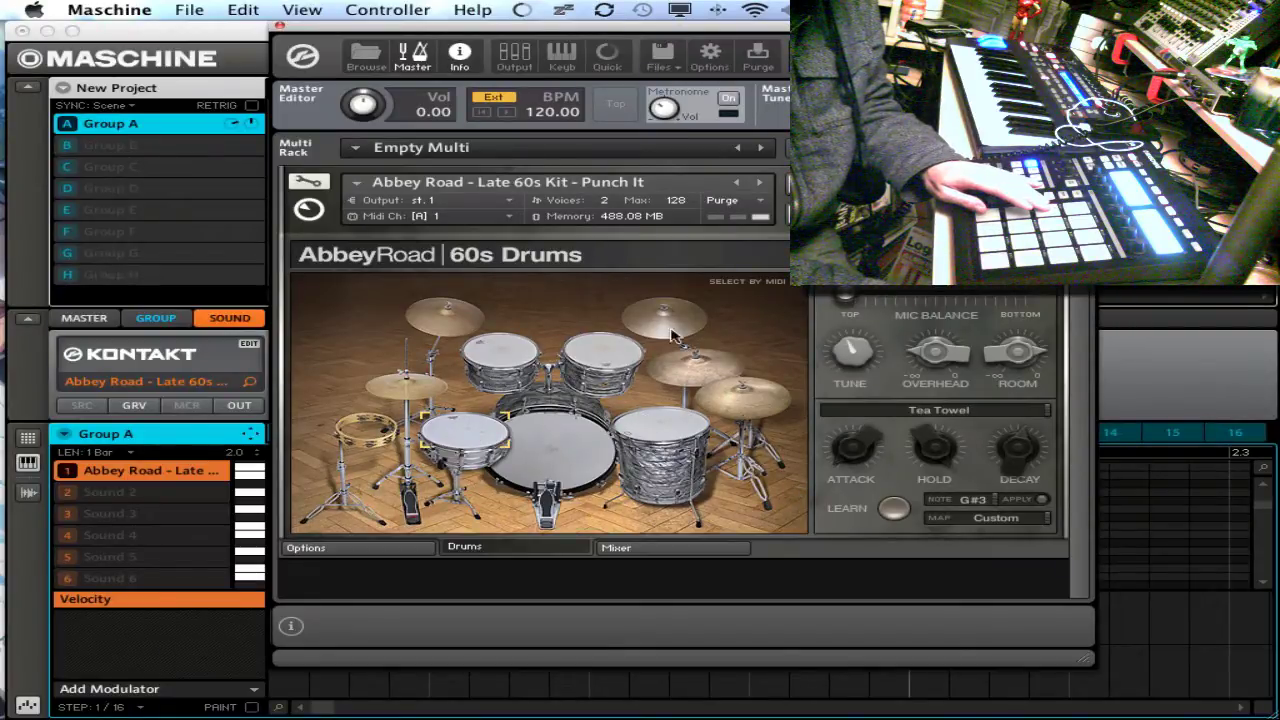
Relearn the hi-hat's Open Controller articulation from A#1 to G#3.
click(424, 390)
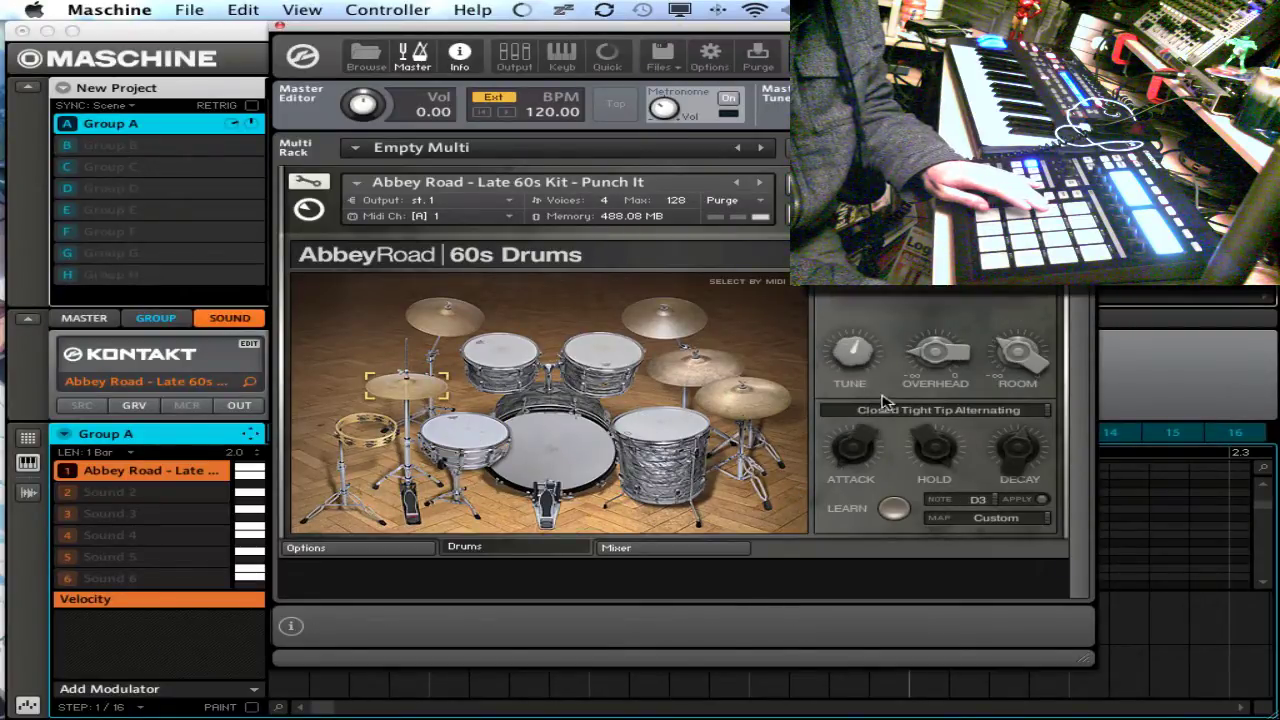
click(886, 409)
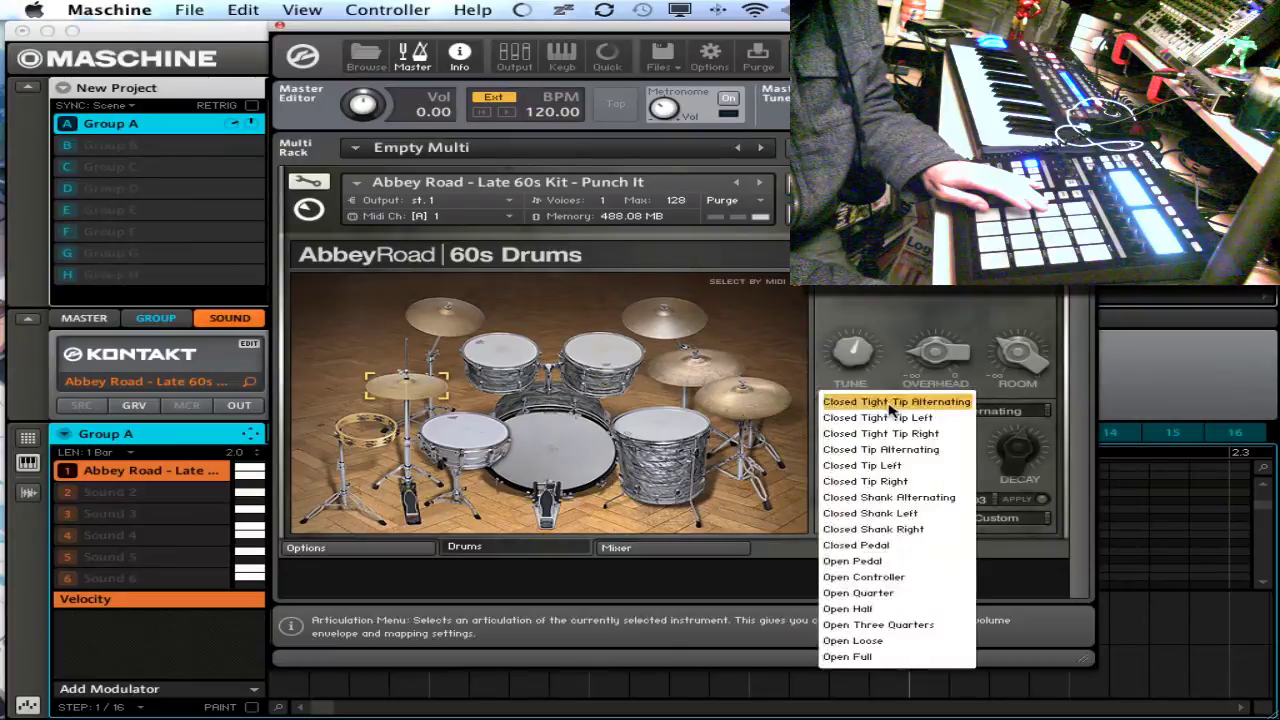
click(904, 578)
click(888, 510)
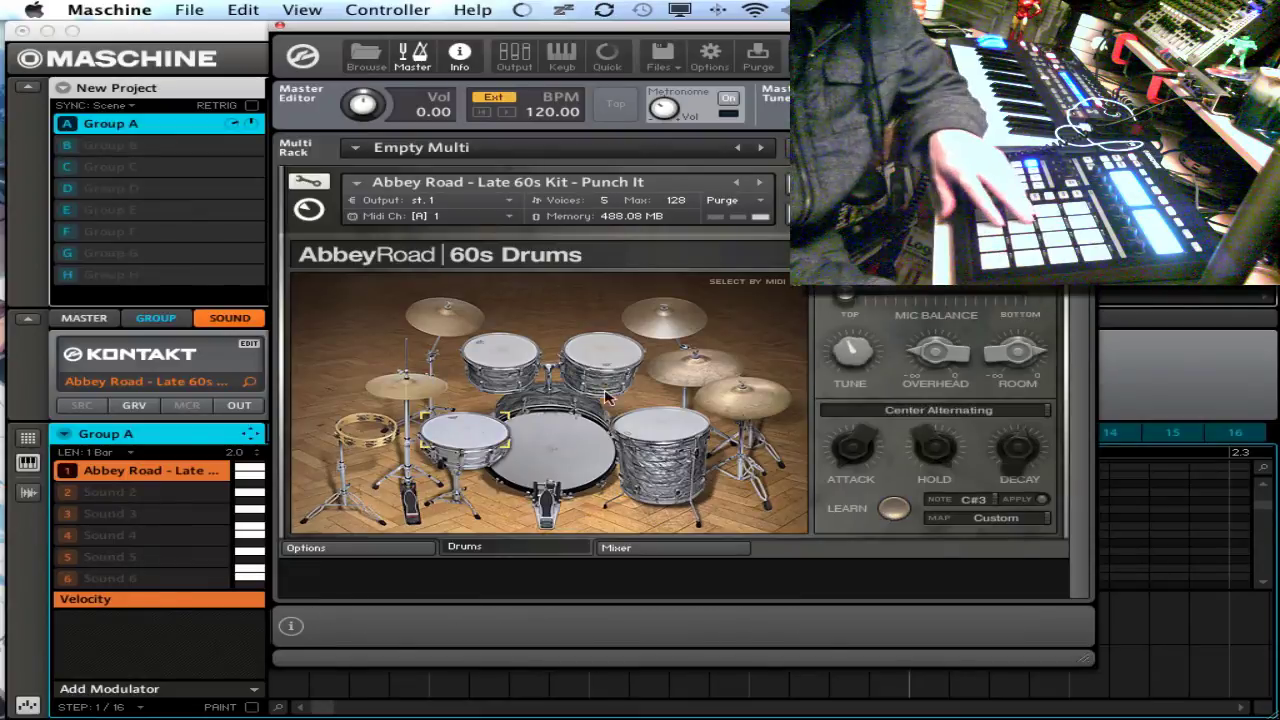
Learn new pads for the left and right rack toms, keeping Center Alternating on the left tom.
click(588, 360)
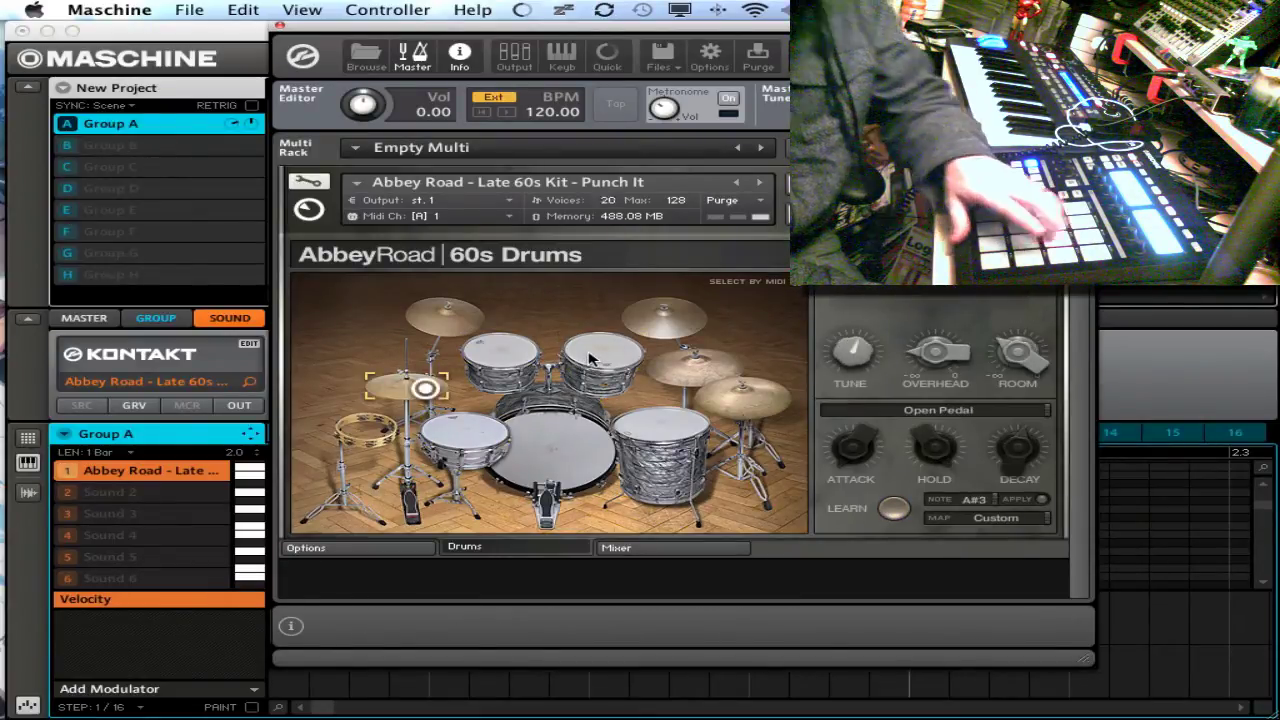
click(520, 366)
click(966, 410)
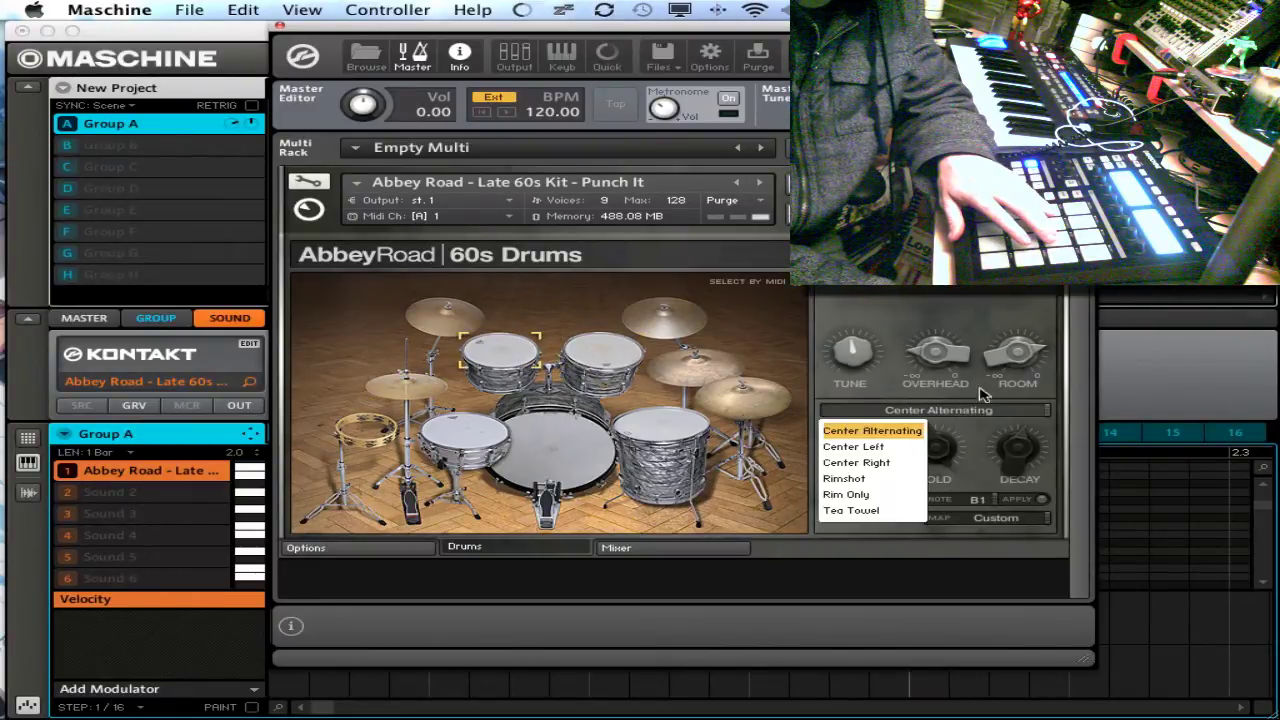
click(920, 393)
click(894, 508)
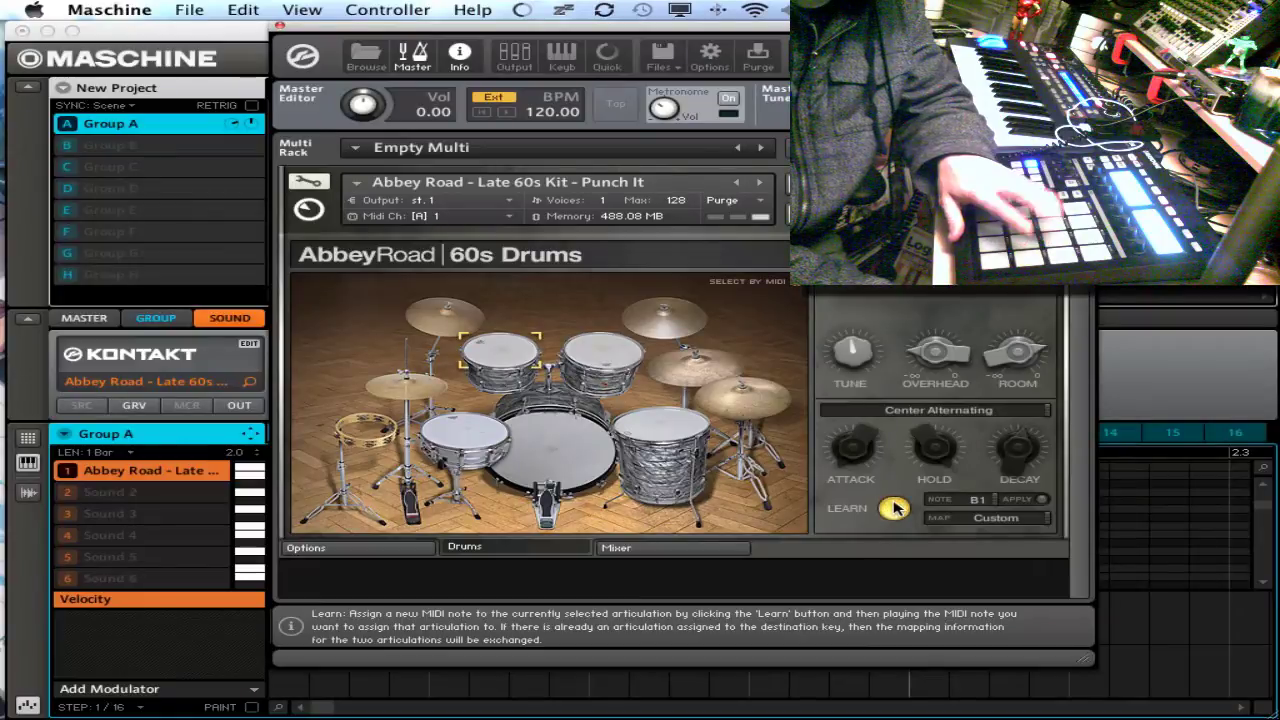
click(607, 370)
click(894, 510)
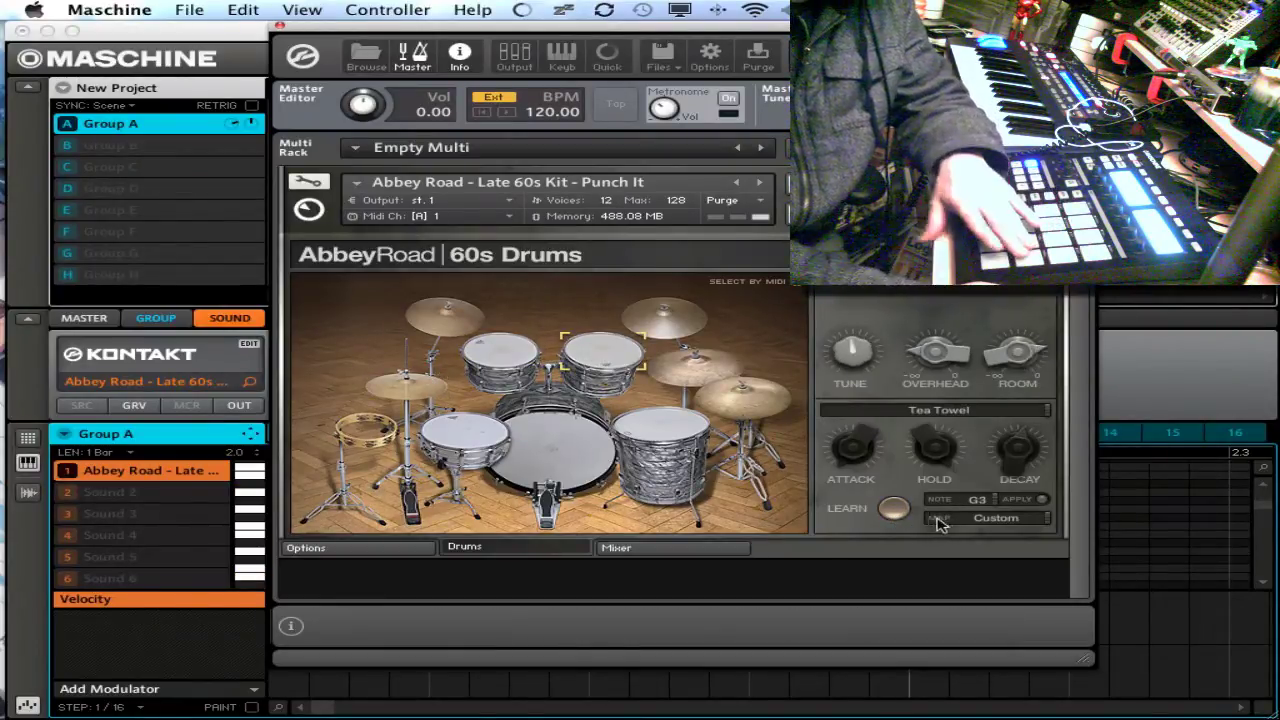
Learn new pads for the ride cymbal's Bell and Edge and the crash cymbal's Edge.
click(703, 370)
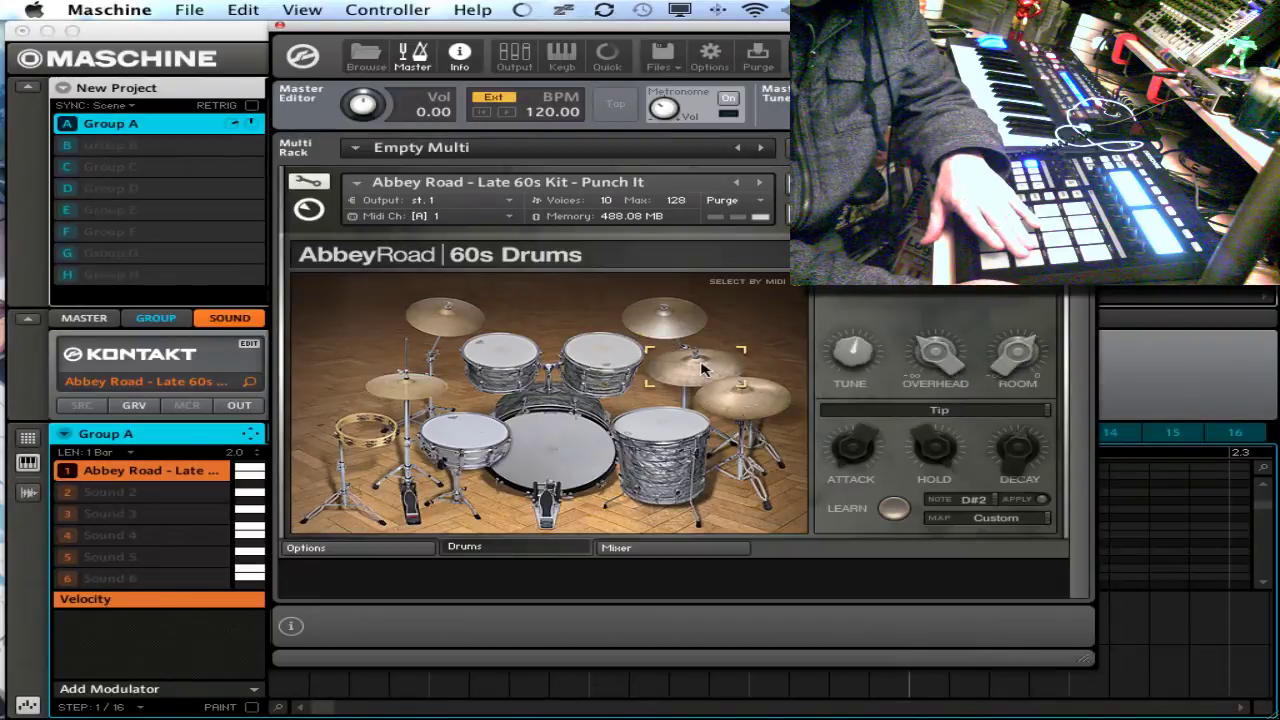
click(885, 412)
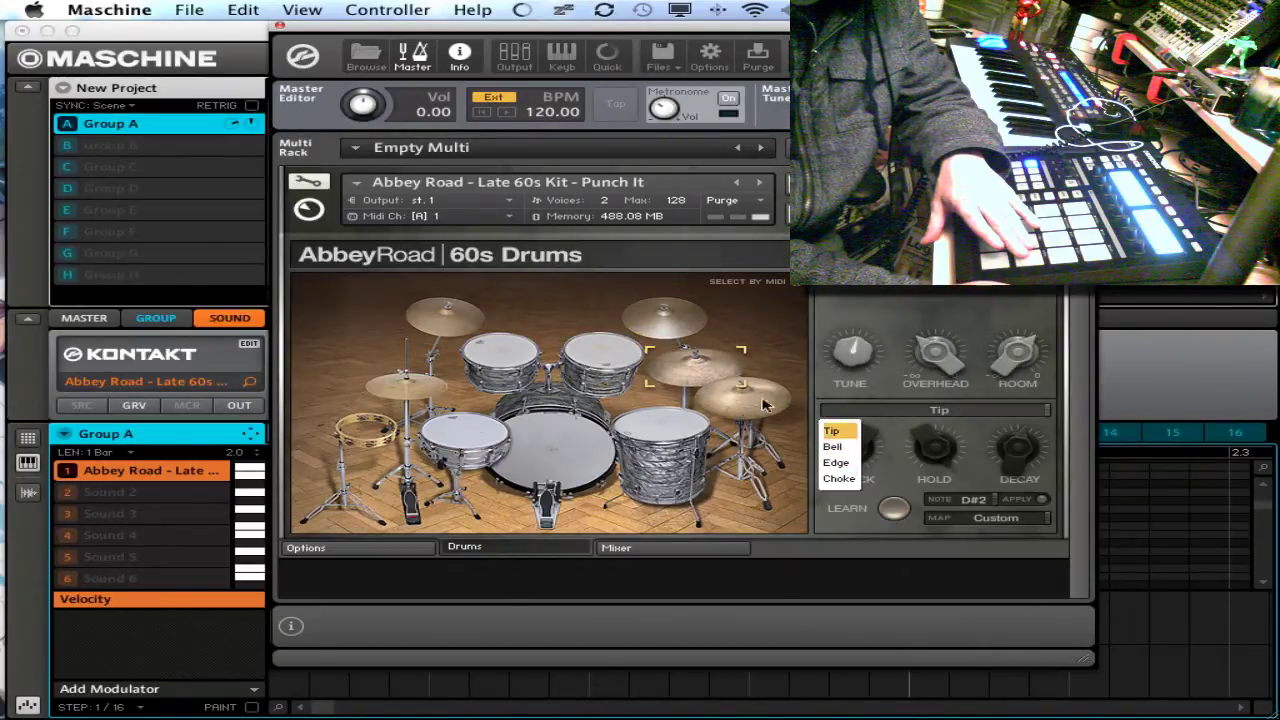
click(832, 446)
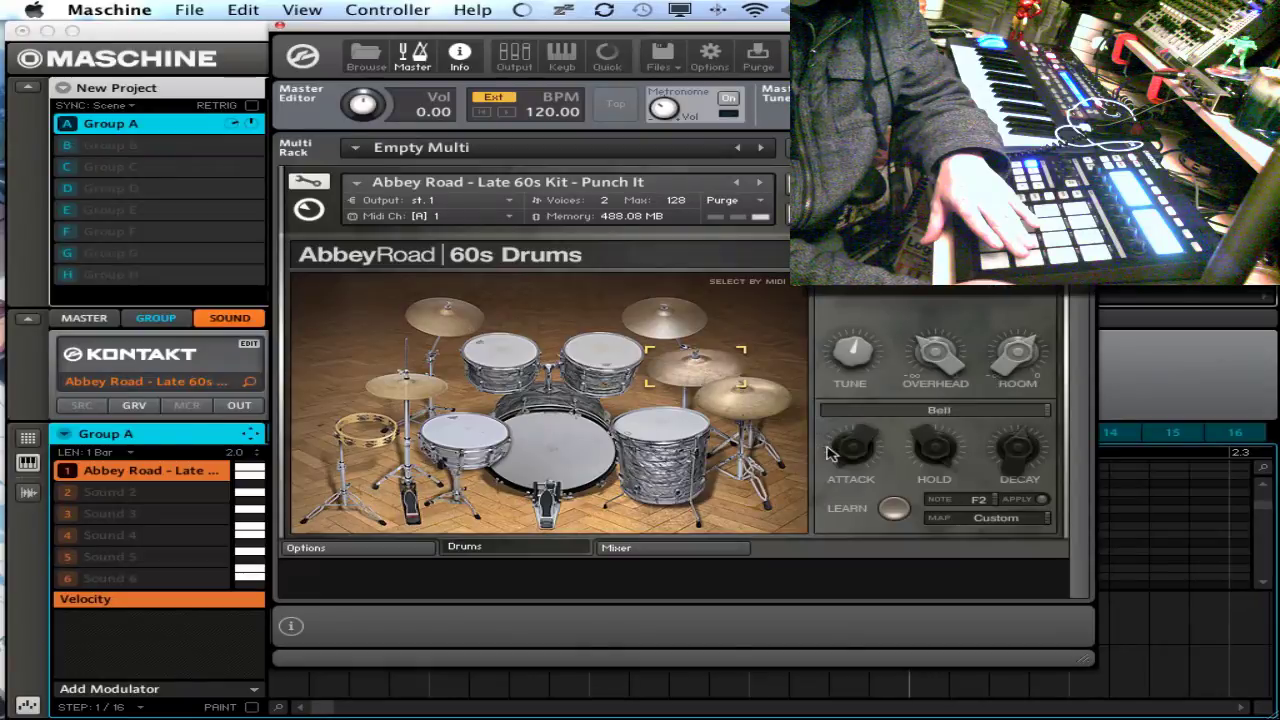
click(894, 509)
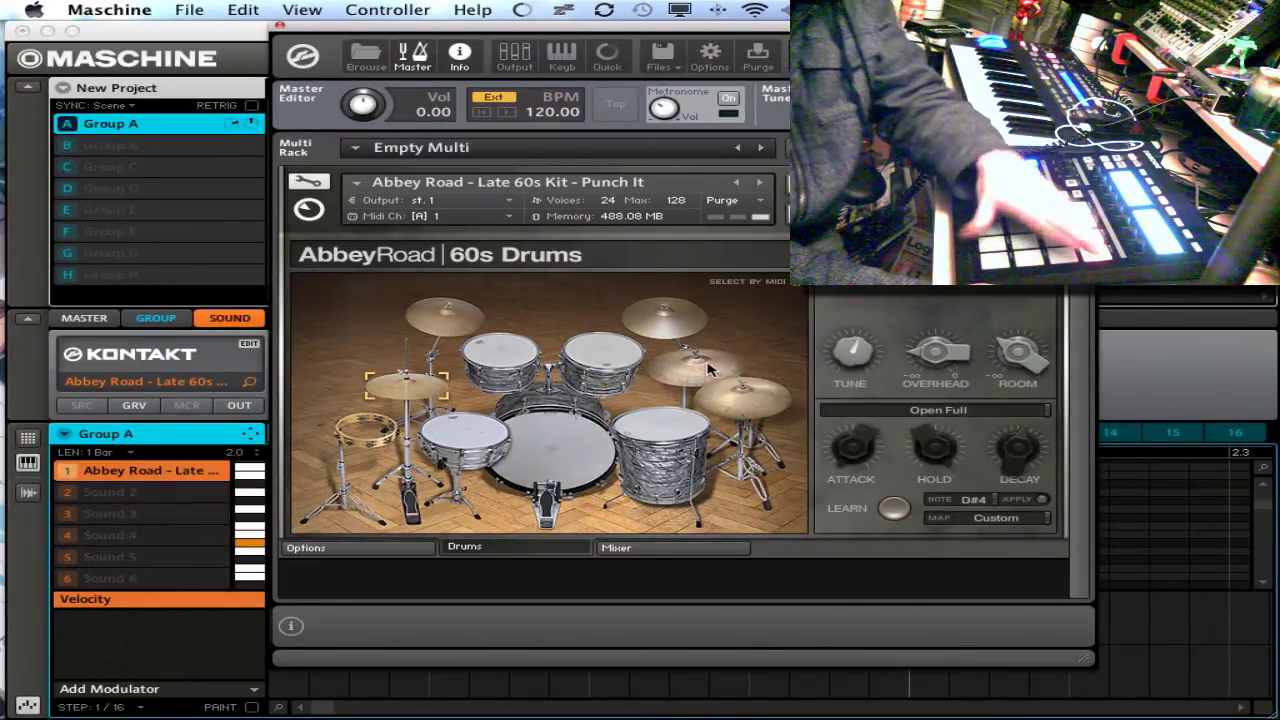
click(650, 323)
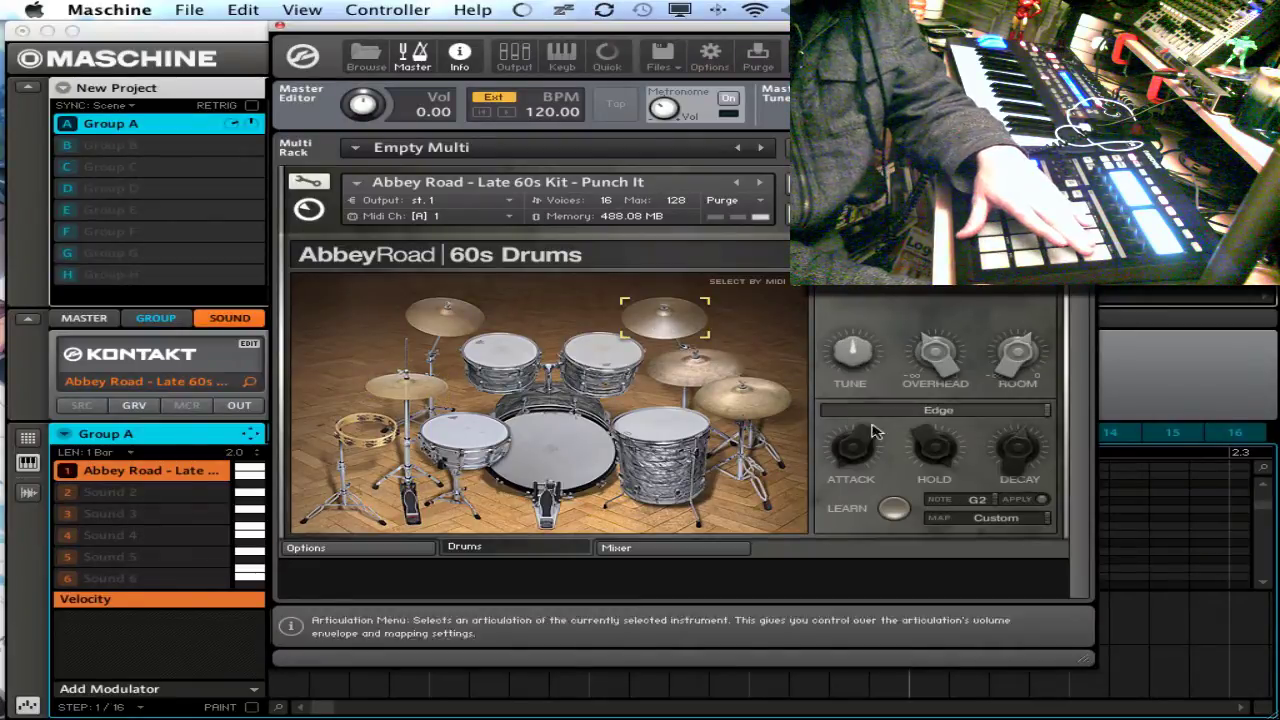
click(896, 508)
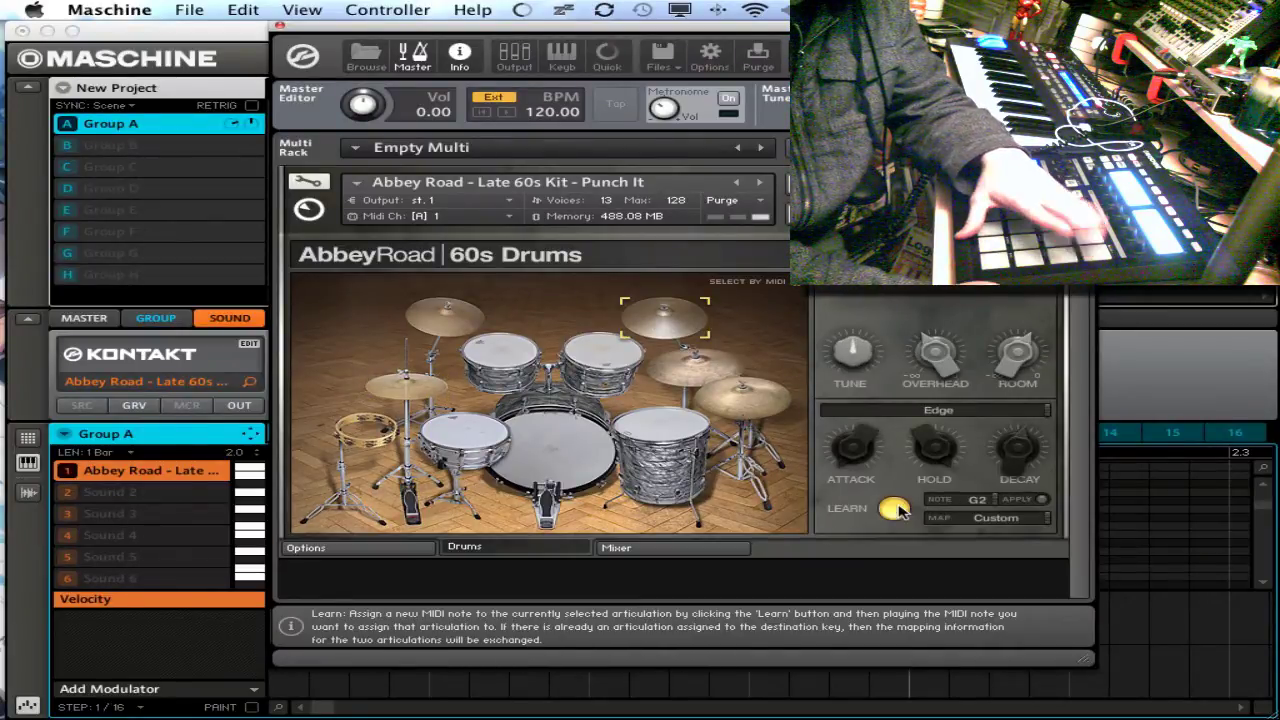
click(455, 323)
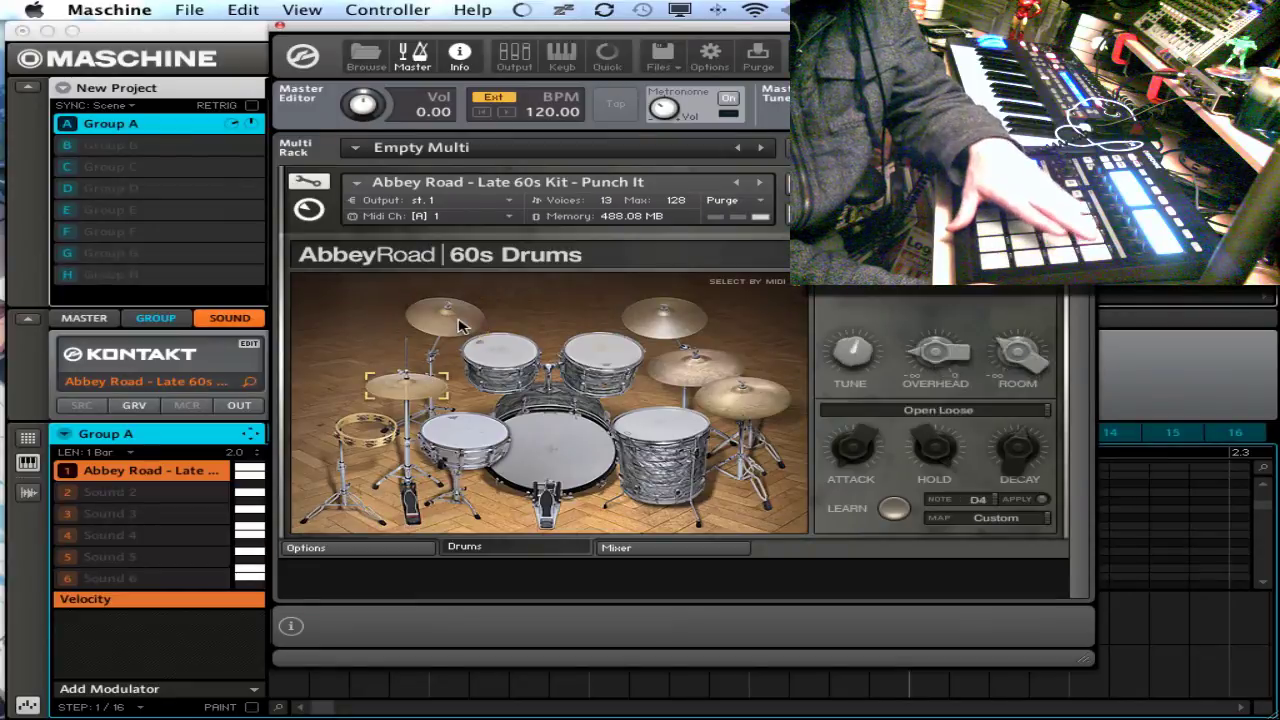
click(460, 325)
click(897, 511)
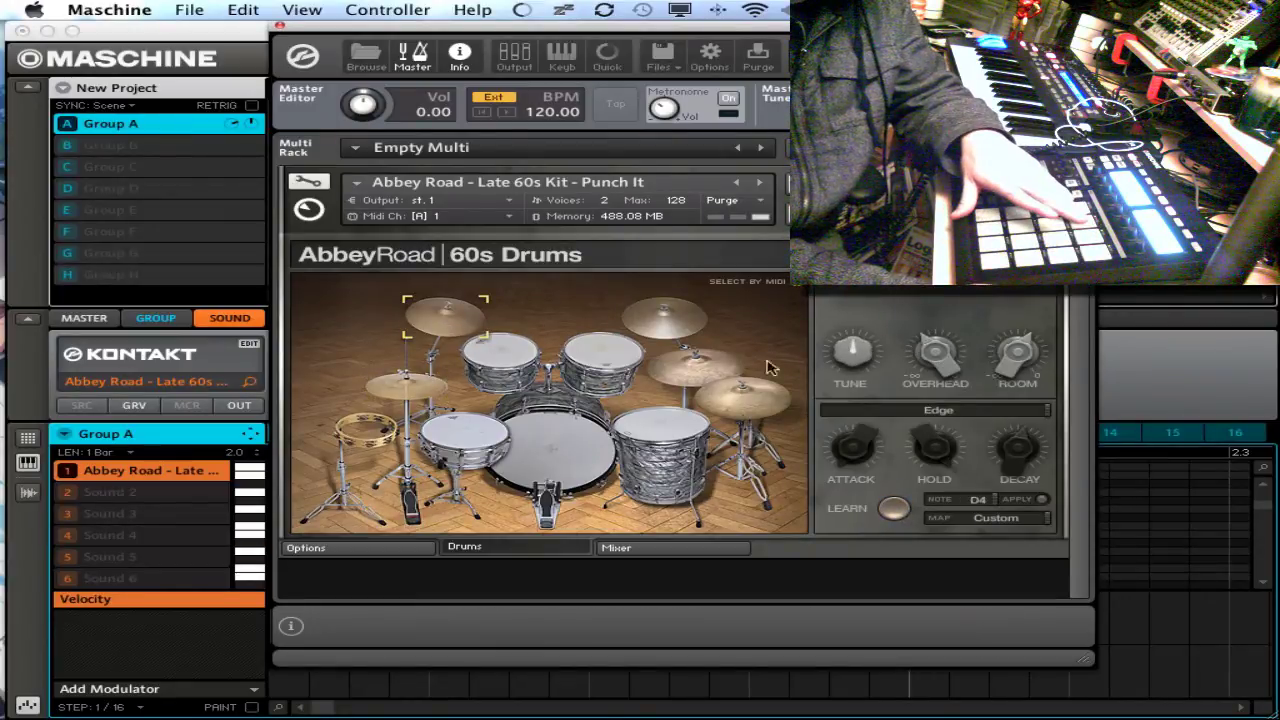
Relearn the Bell articulations of the ride and top cymbals, moving one from G#2 to C4.
click(737, 403)
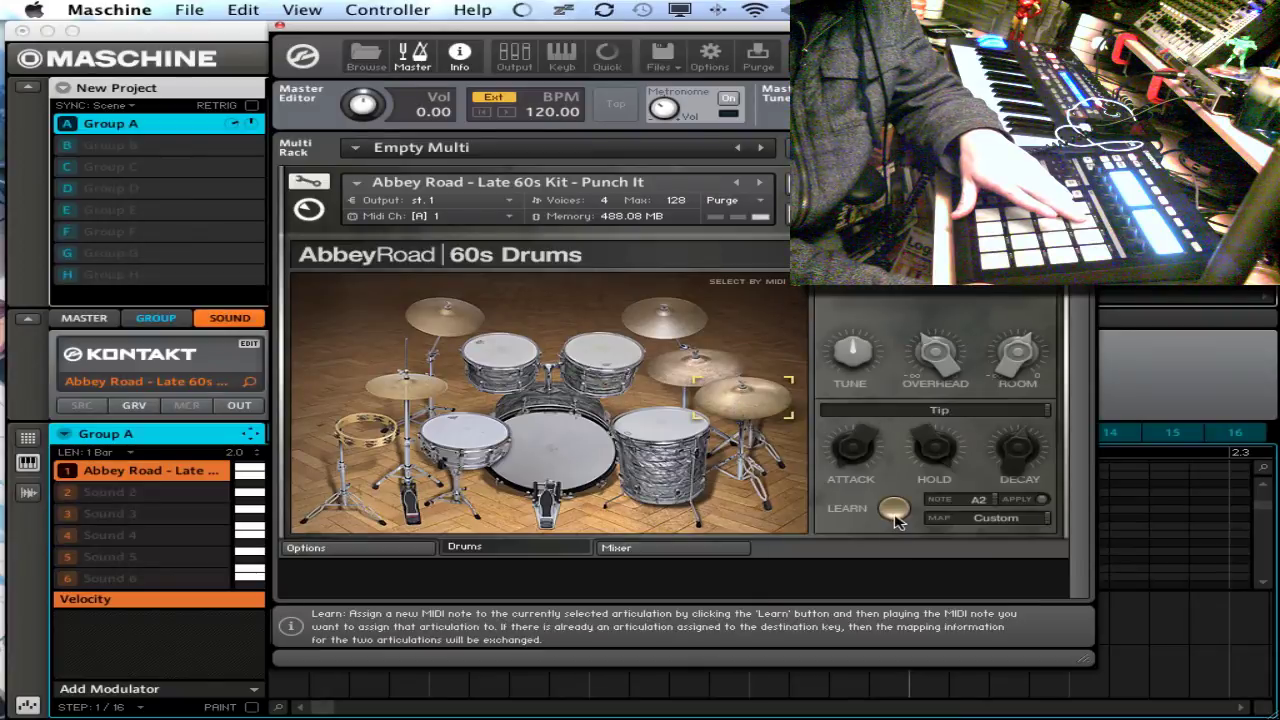
click(826, 411)
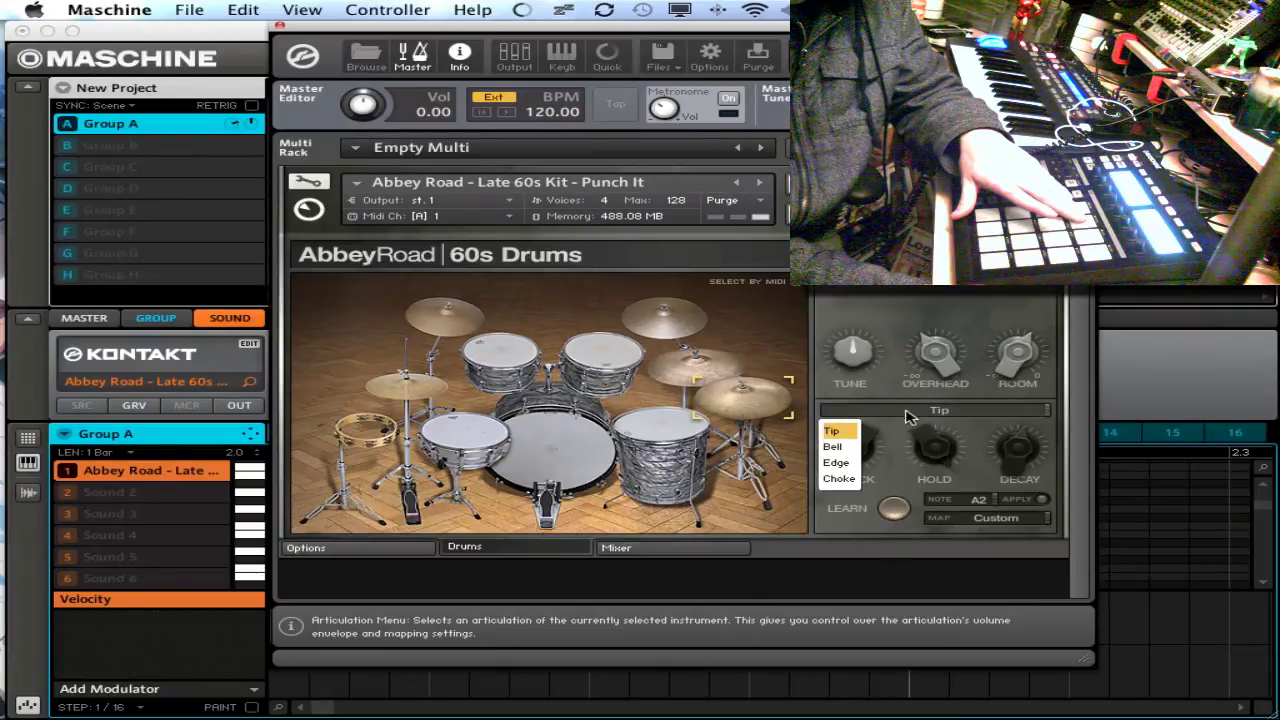
click(846, 456)
click(895, 510)
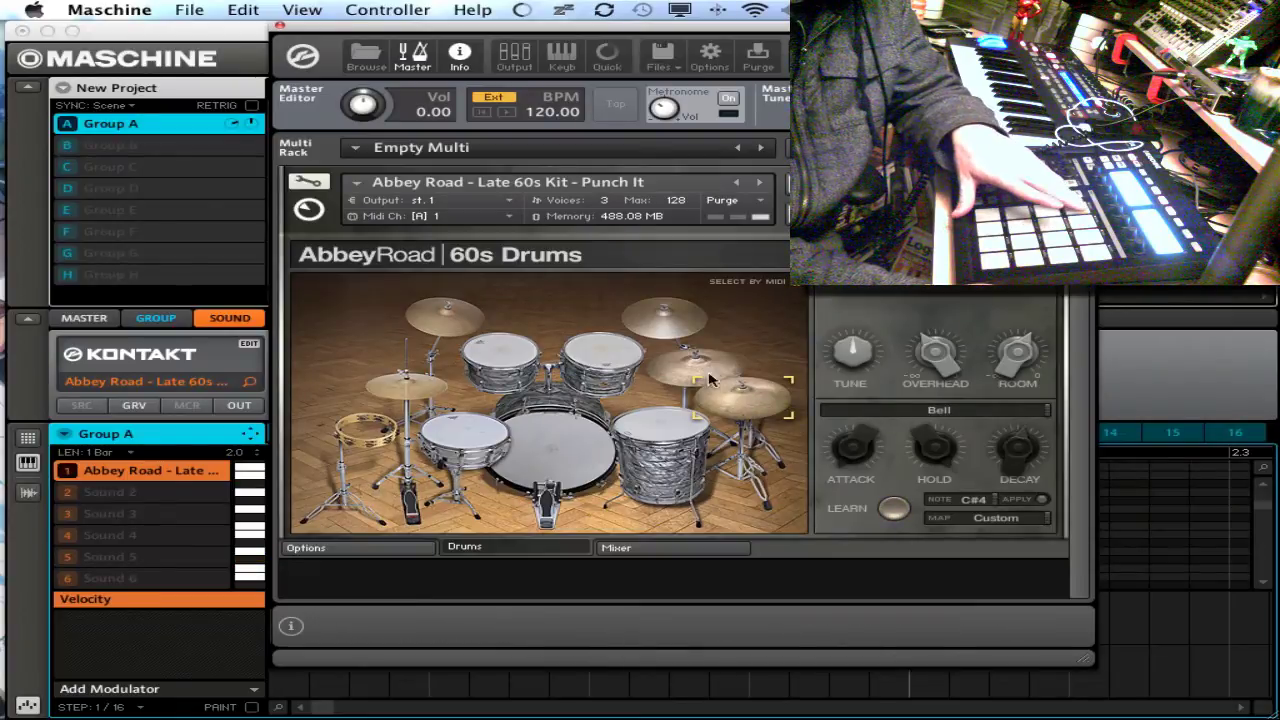
click(650, 320)
click(864, 410)
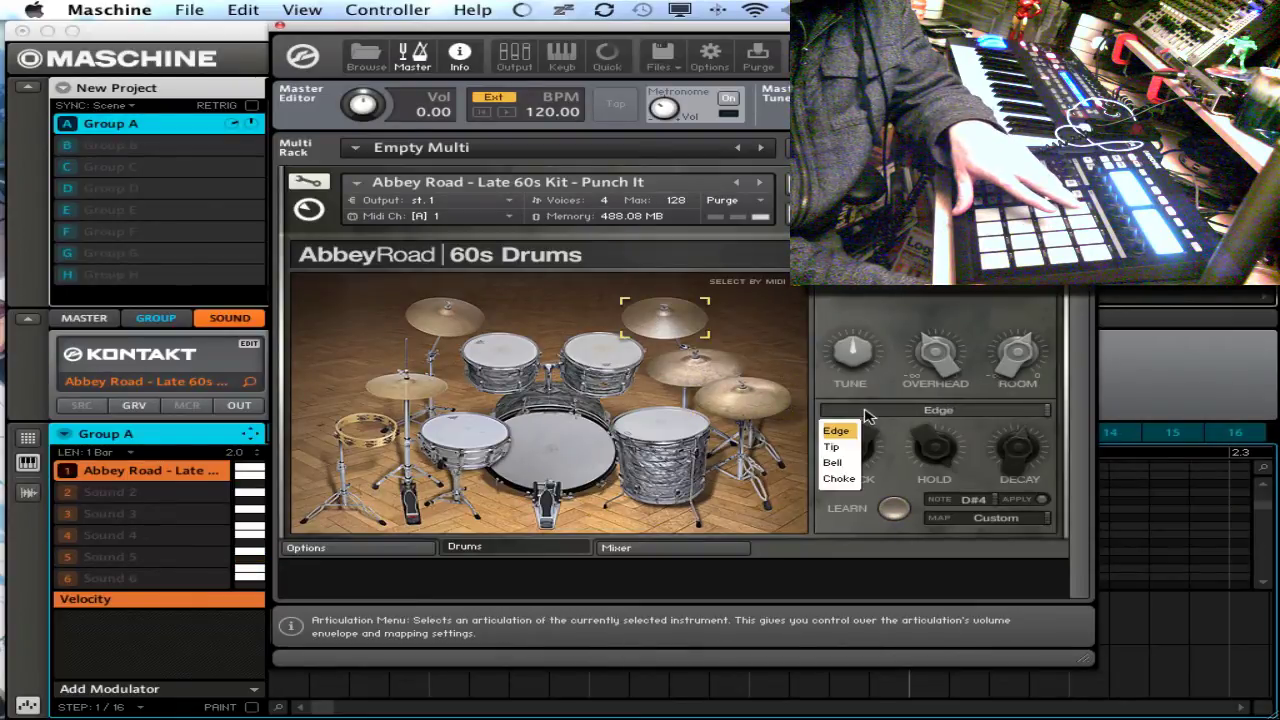
click(833, 462)
click(895, 510)
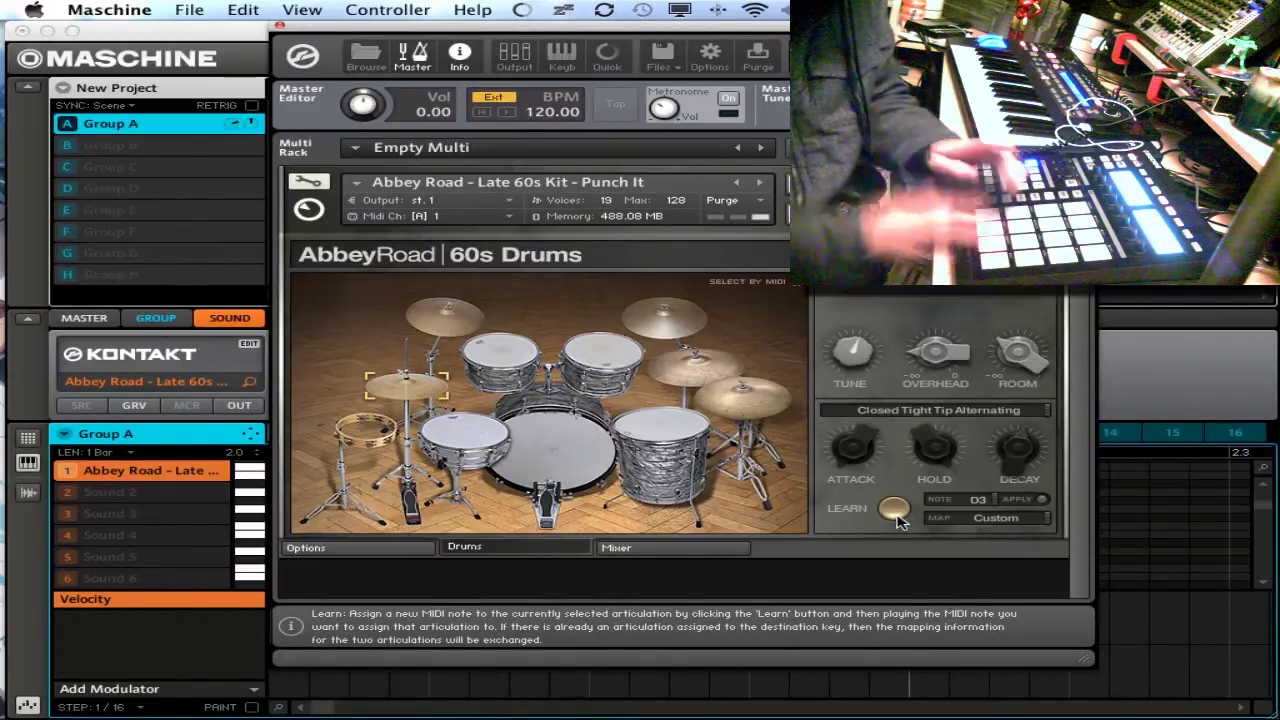
Select the rack tom and choose its Flam articulation for remapping.
click(505, 352)
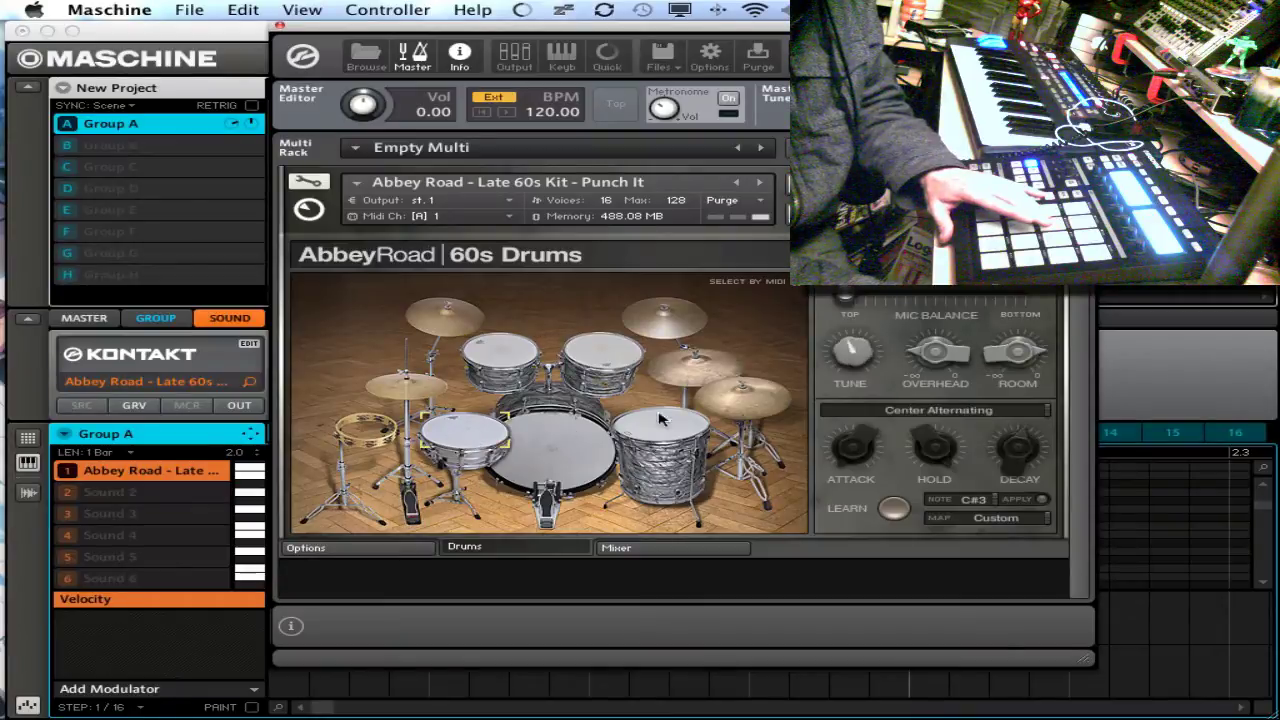
click(914, 411)
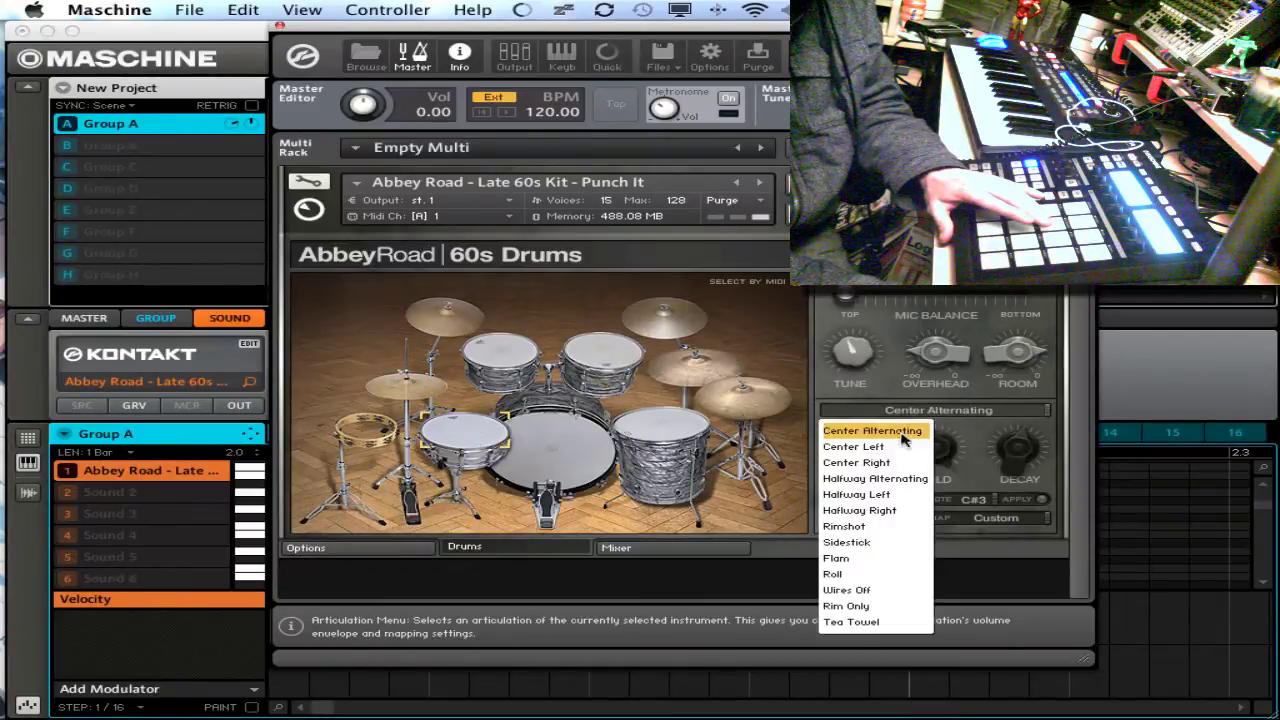
click(885, 567)
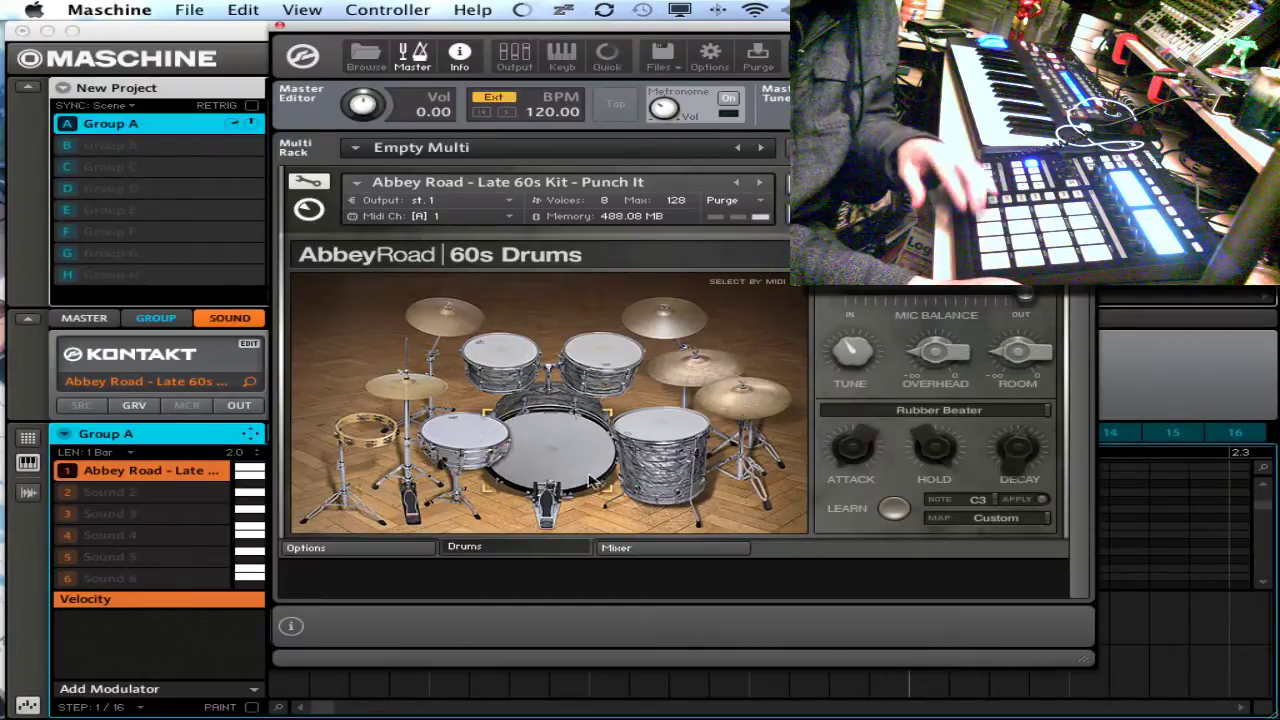
Check the kit's mixer, then expand the instrument's insert effects in Edit Mode.
click(659, 549)
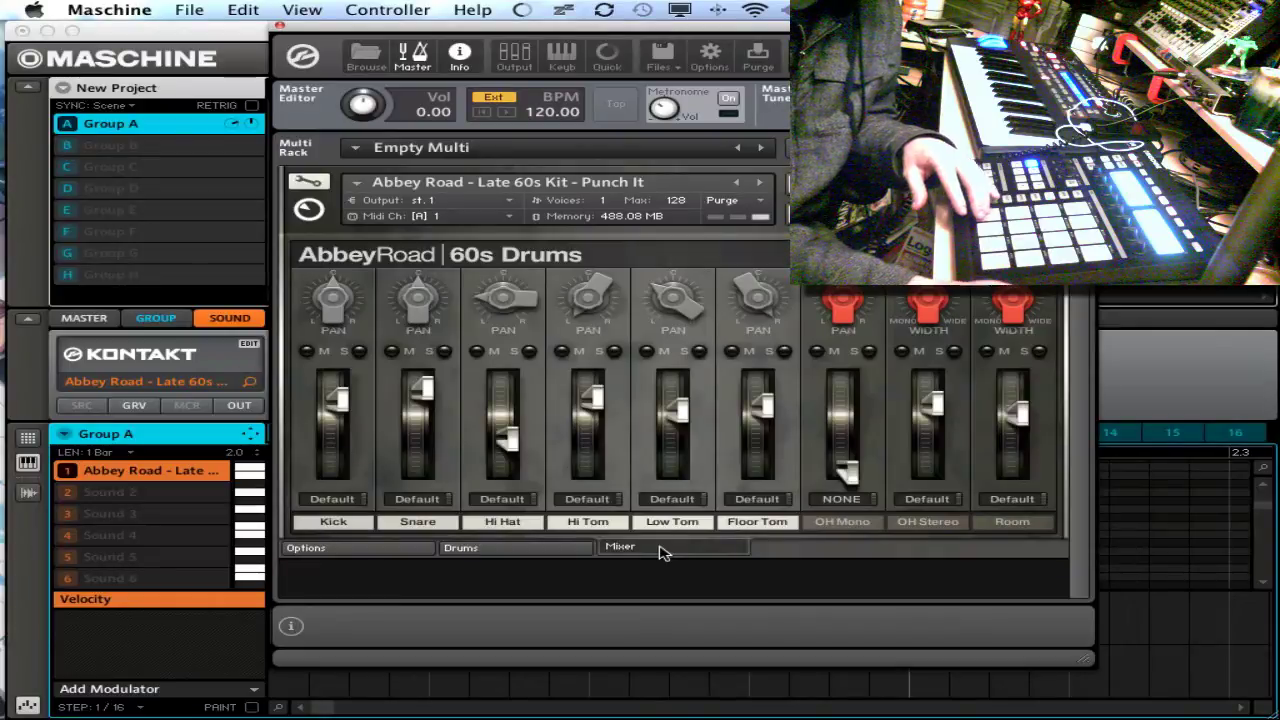
click(496, 550)
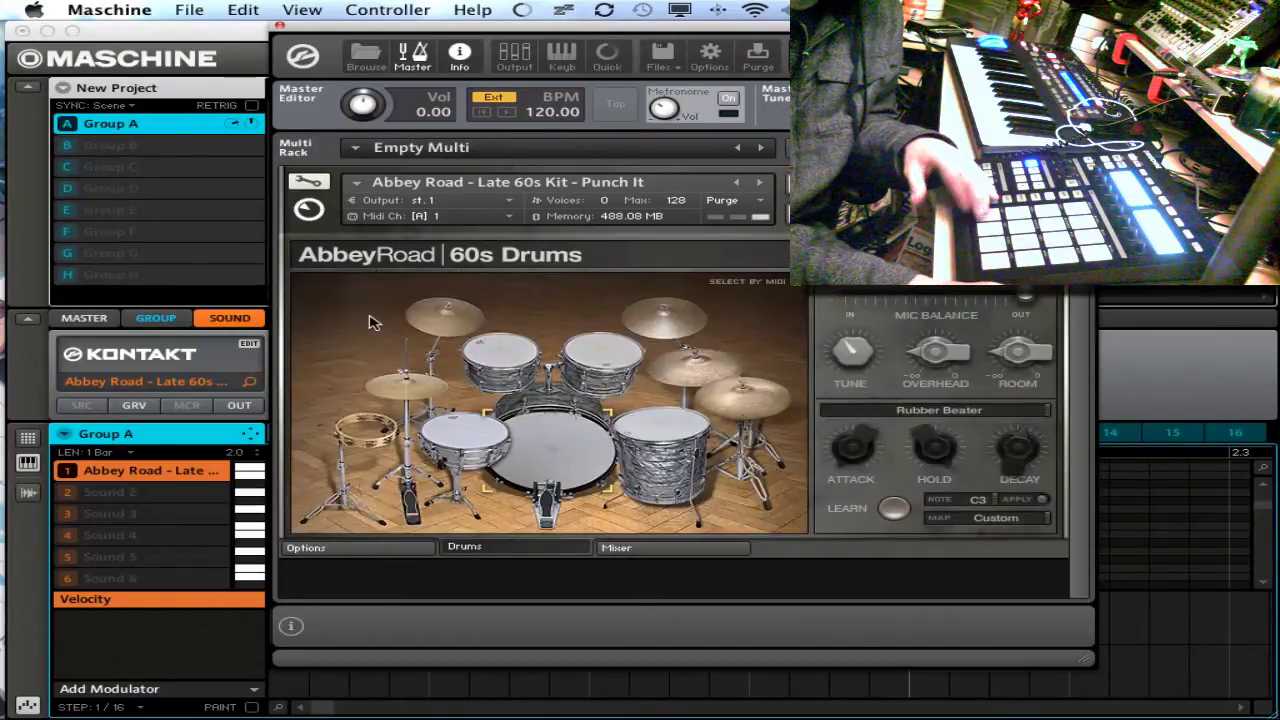
click(307, 184)
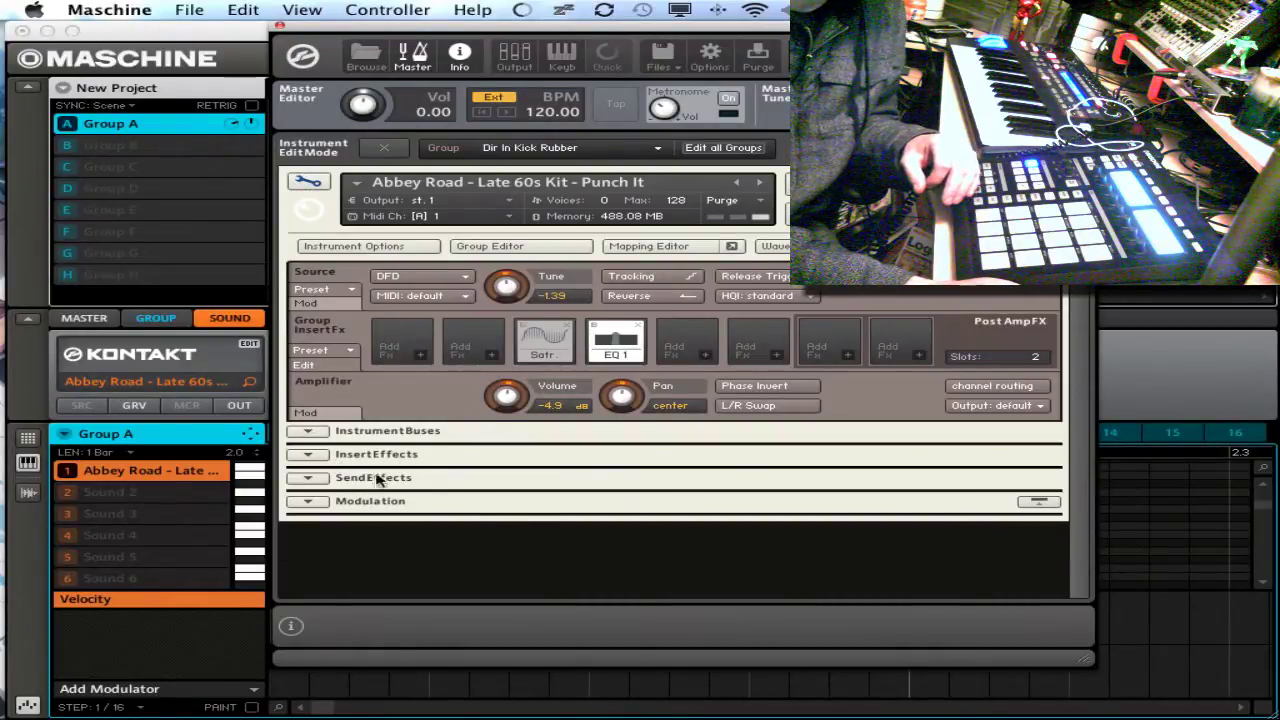
click(309, 455)
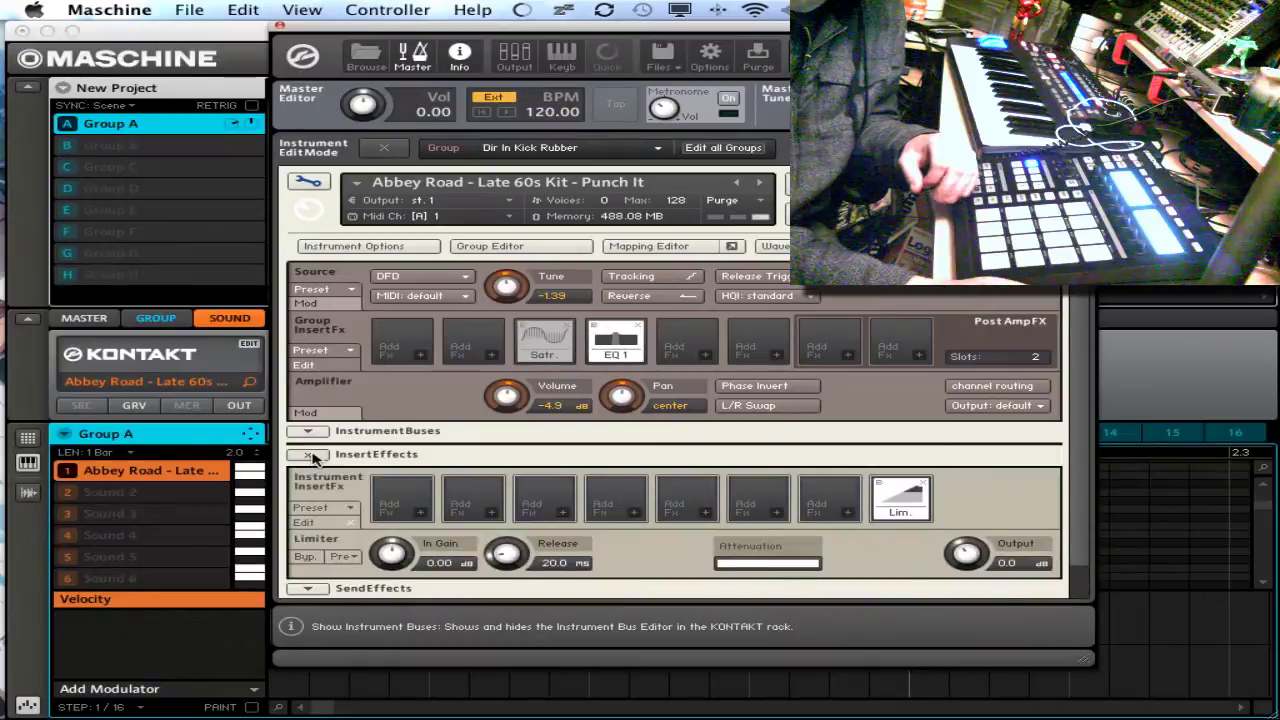
Load Tape Saturator into the first instrument insert slot, ahead of the Limiter.
click(425, 514)
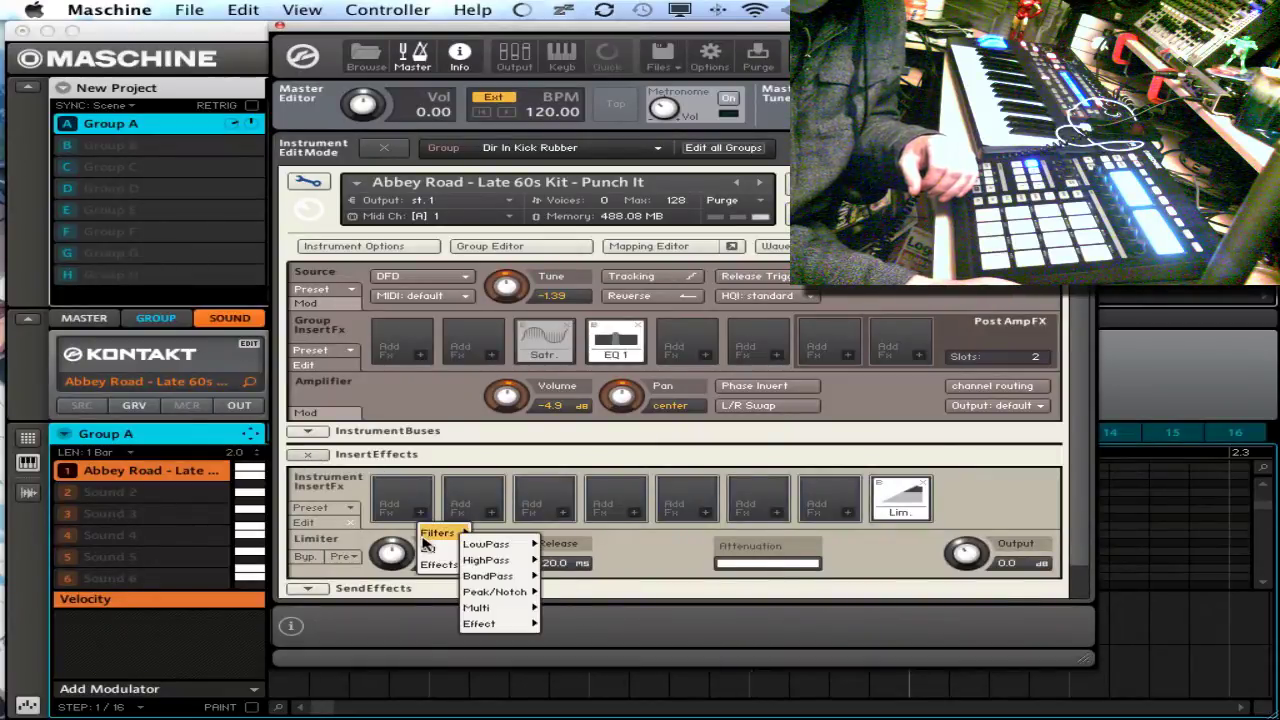
mouse_move(435, 564)
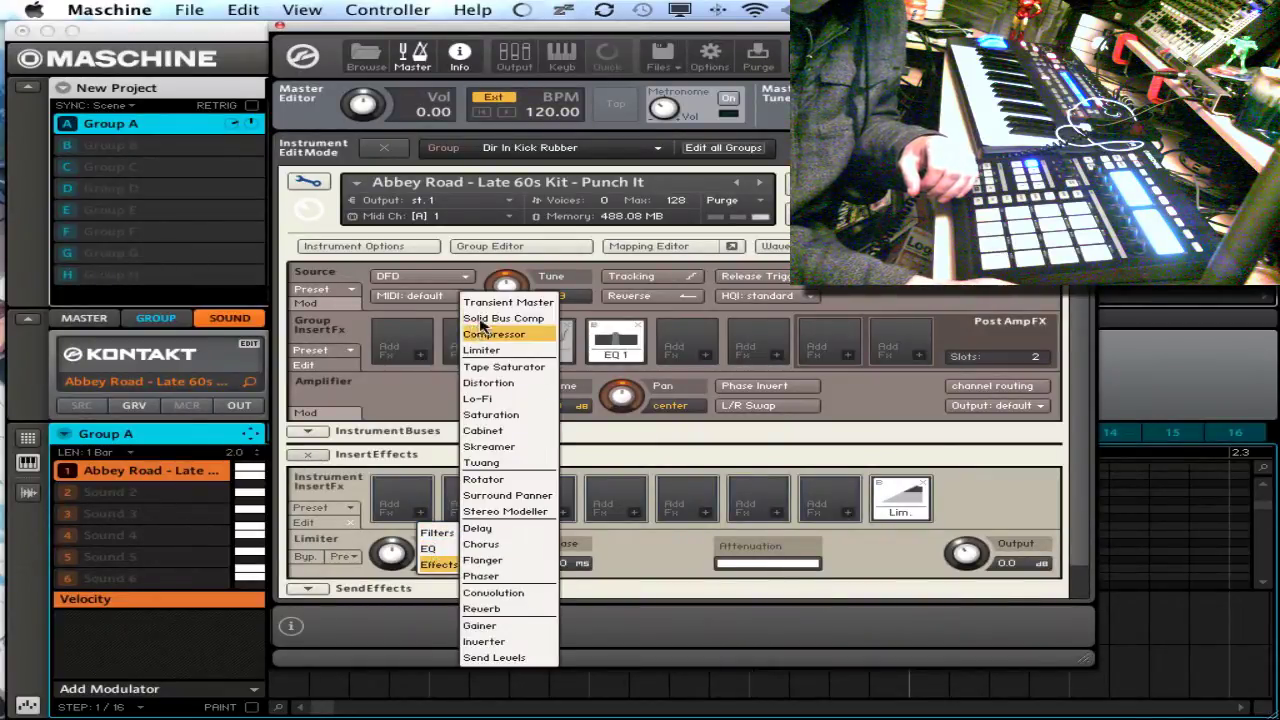
click(505, 367)
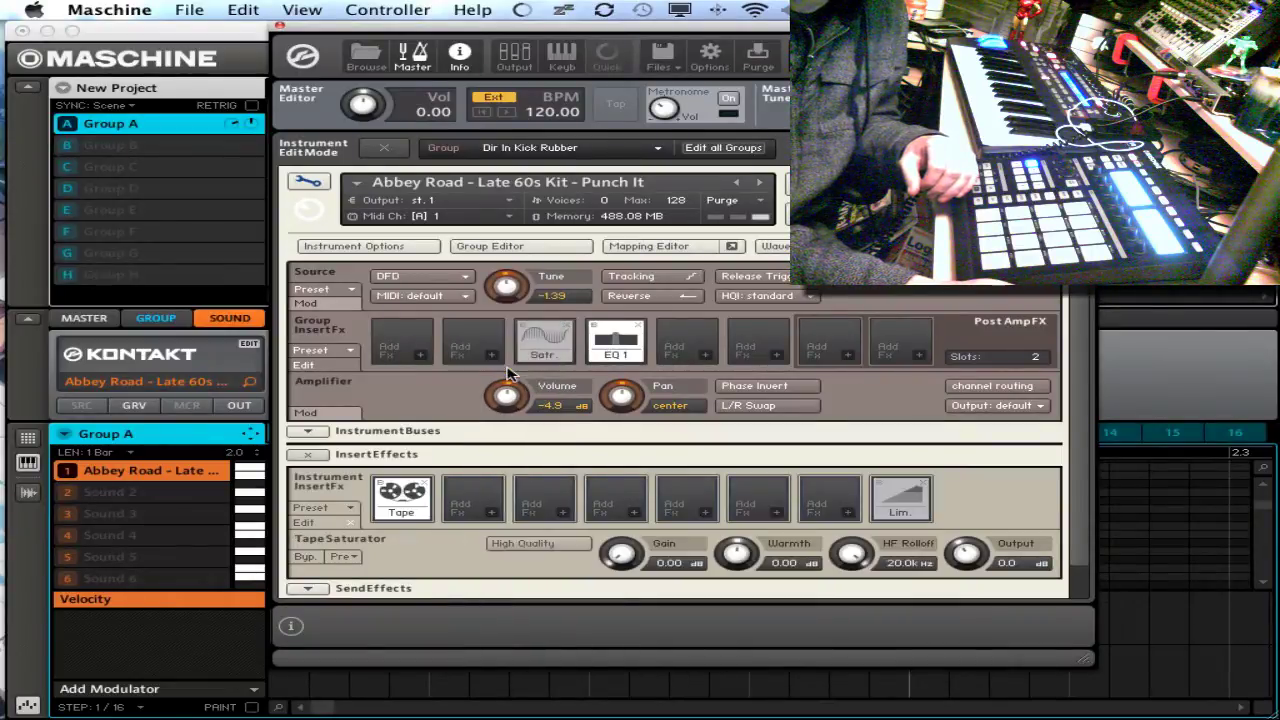
click(489, 516)
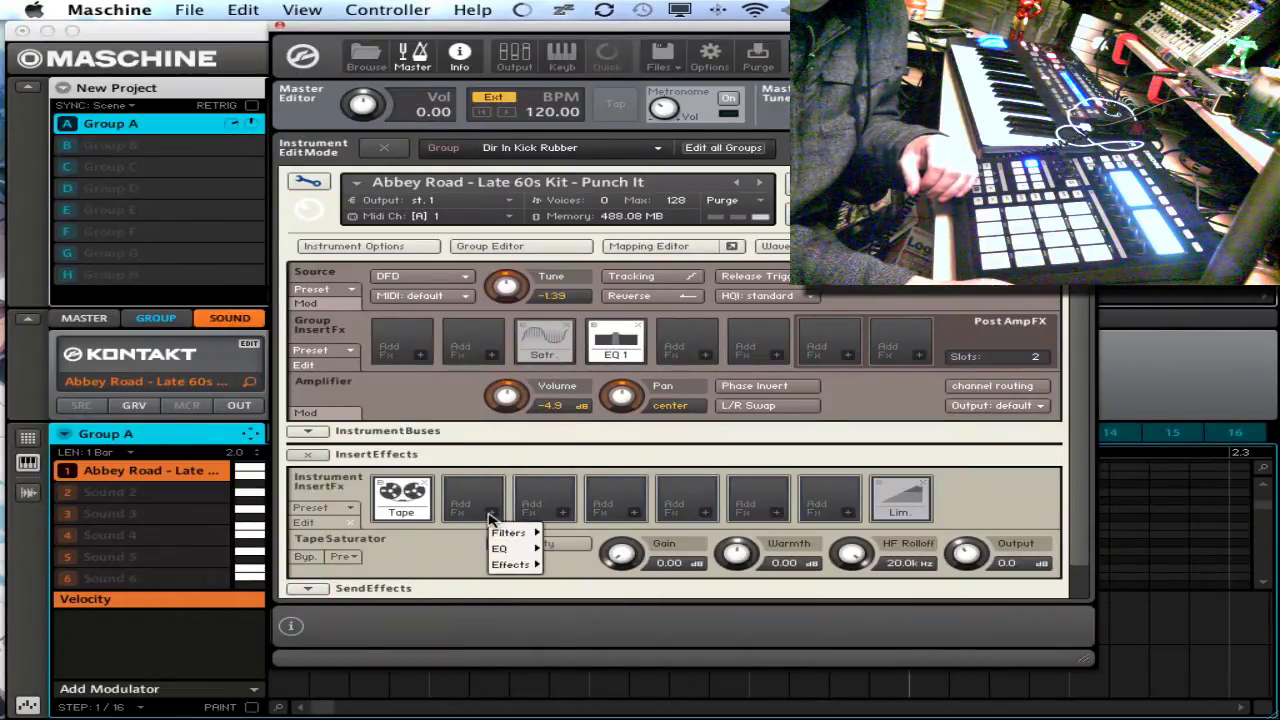
mouse_move(518, 571)
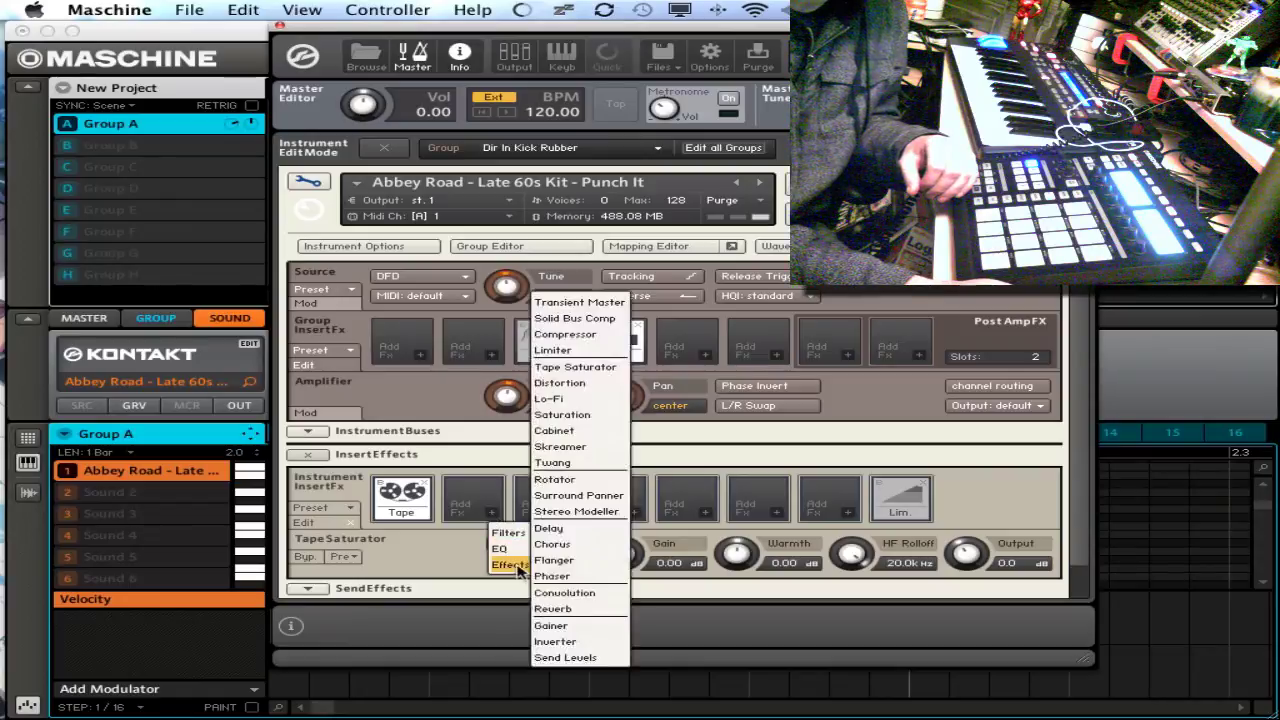
Load Transient Master into the second insert slot and bring up the Kontakt browser.
click(586, 303)
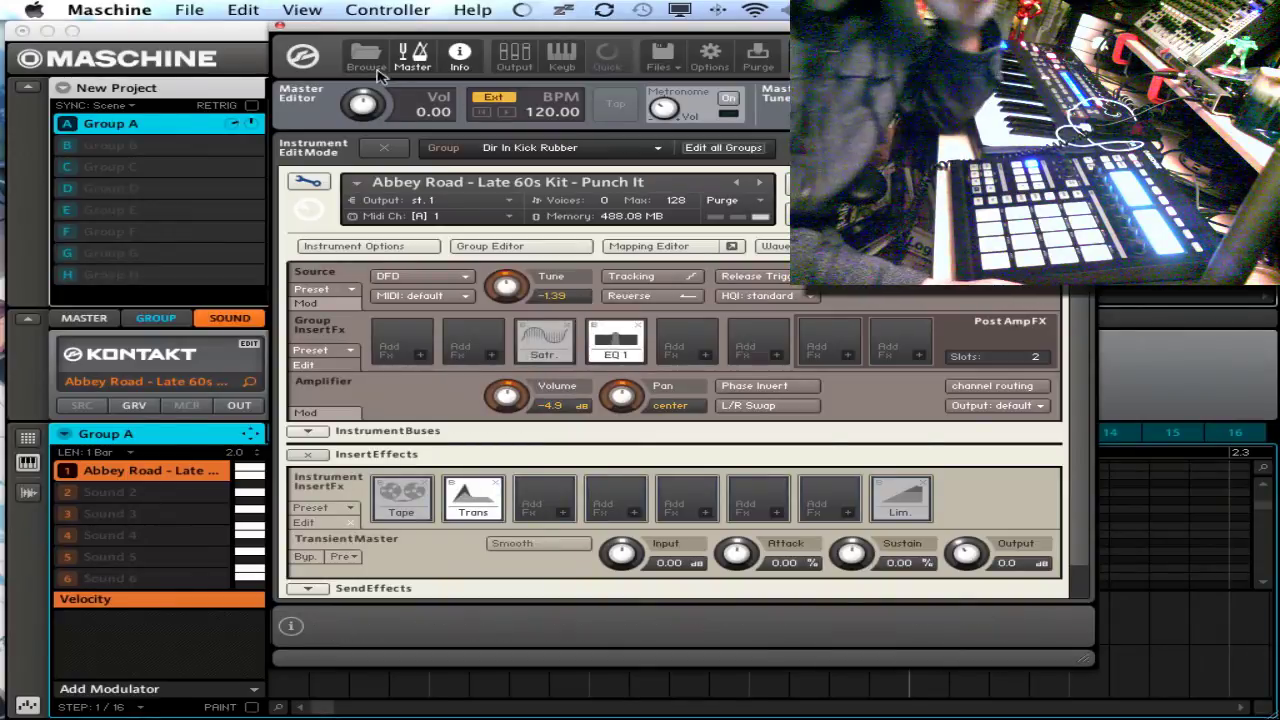
click(364, 56)
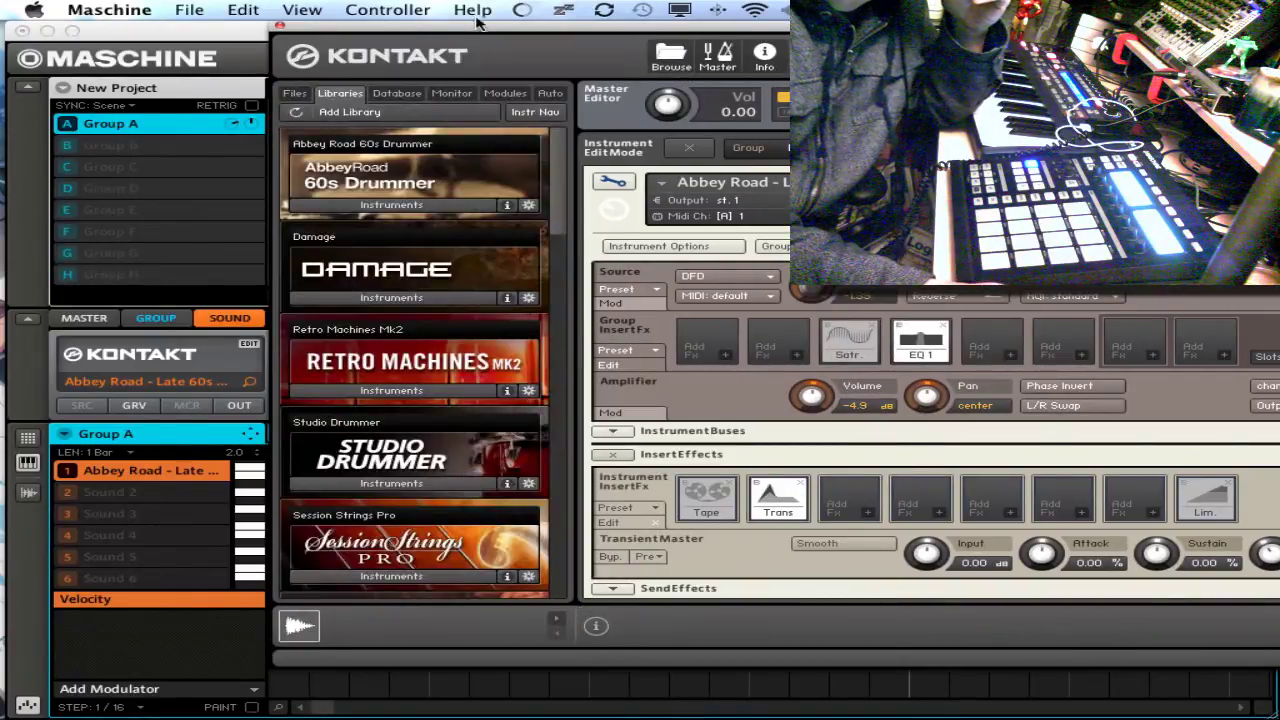
drag(487, 30, 285, 42)
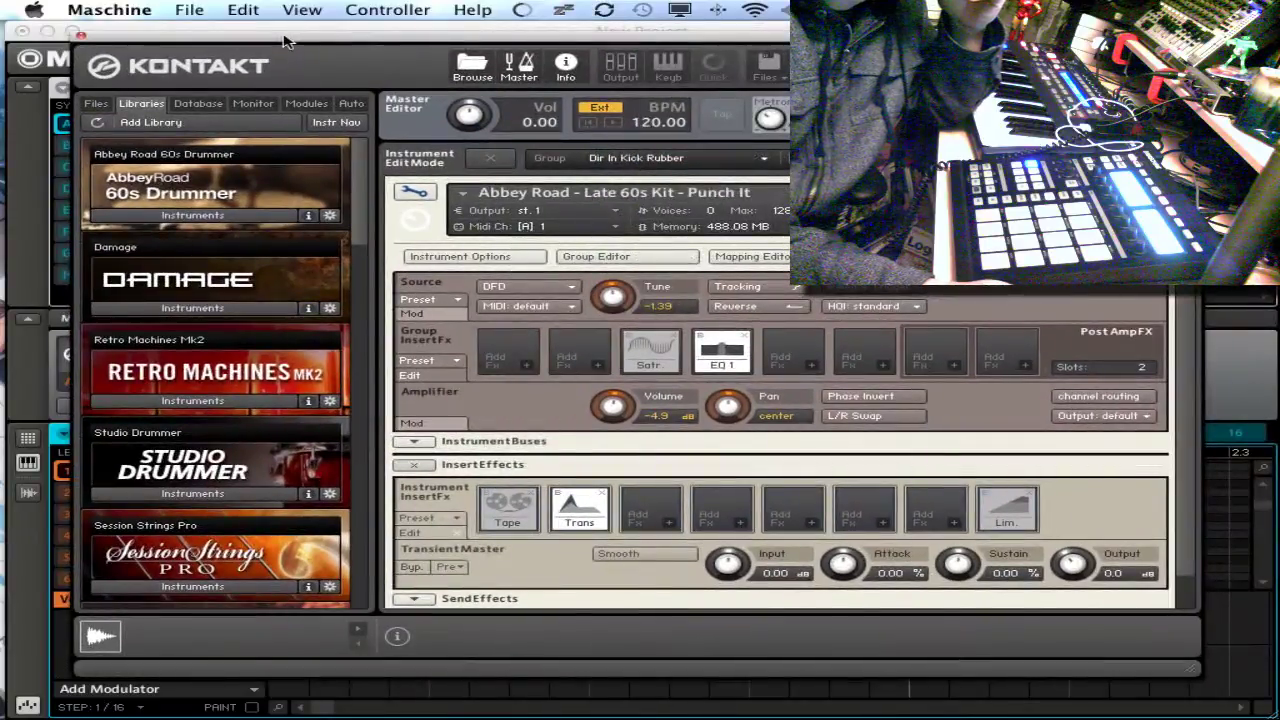
Show Kontakt's host automation list scrolled to the unassigned slots from #031.
click(351, 104)
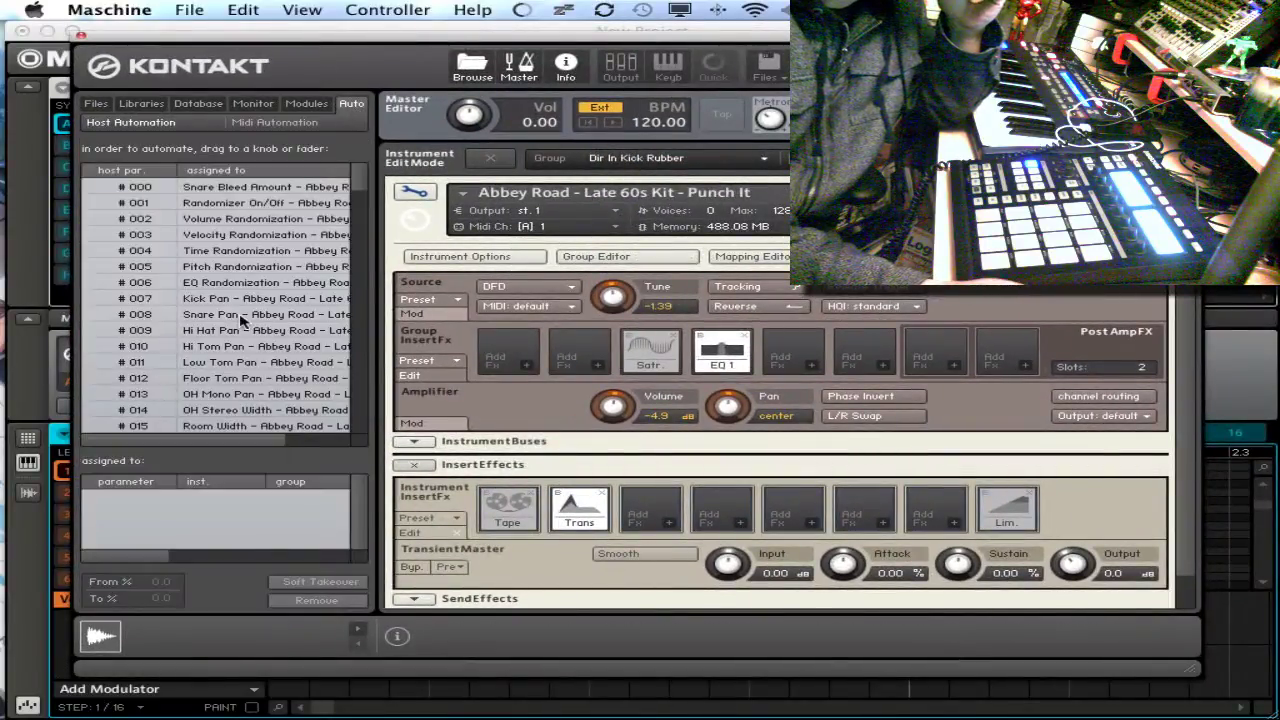
scroll(240, 320, down, 8)
scroll(240, 320, down, 1)
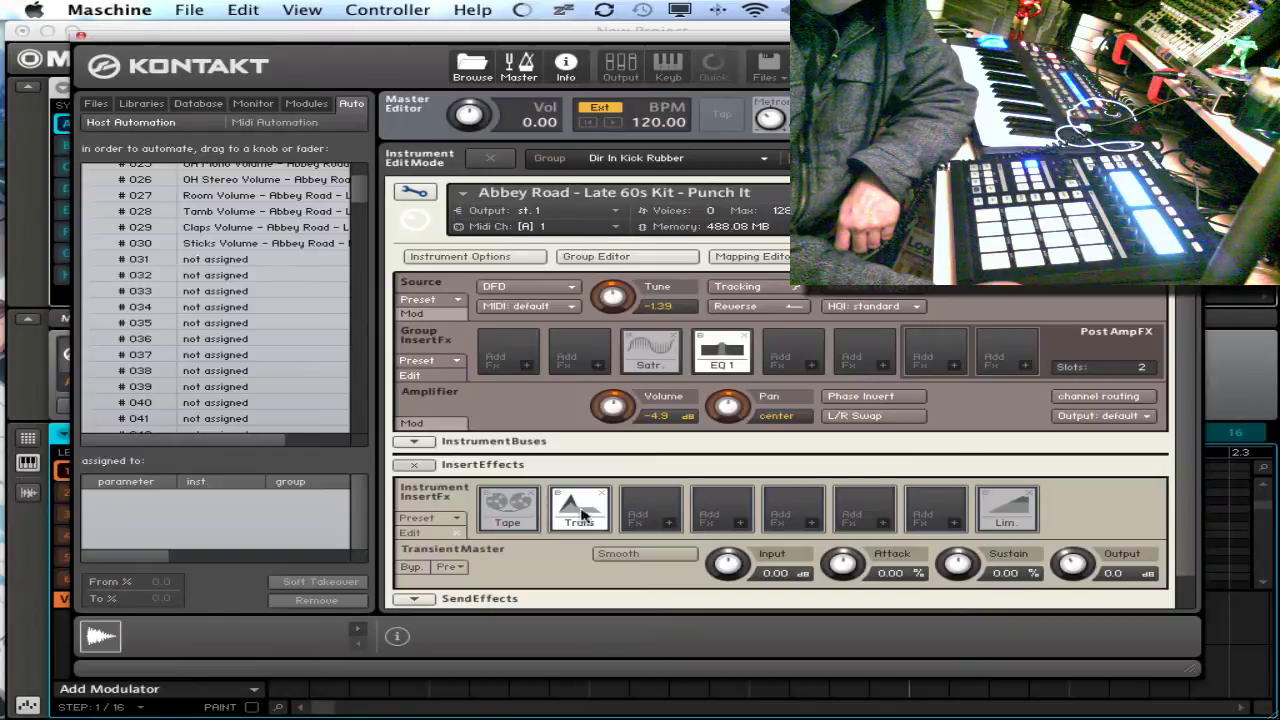
Assign automation slots #031–#034 to Tape Saturator's Gain, Warmth, HF Rolloff and Output.
click(510, 510)
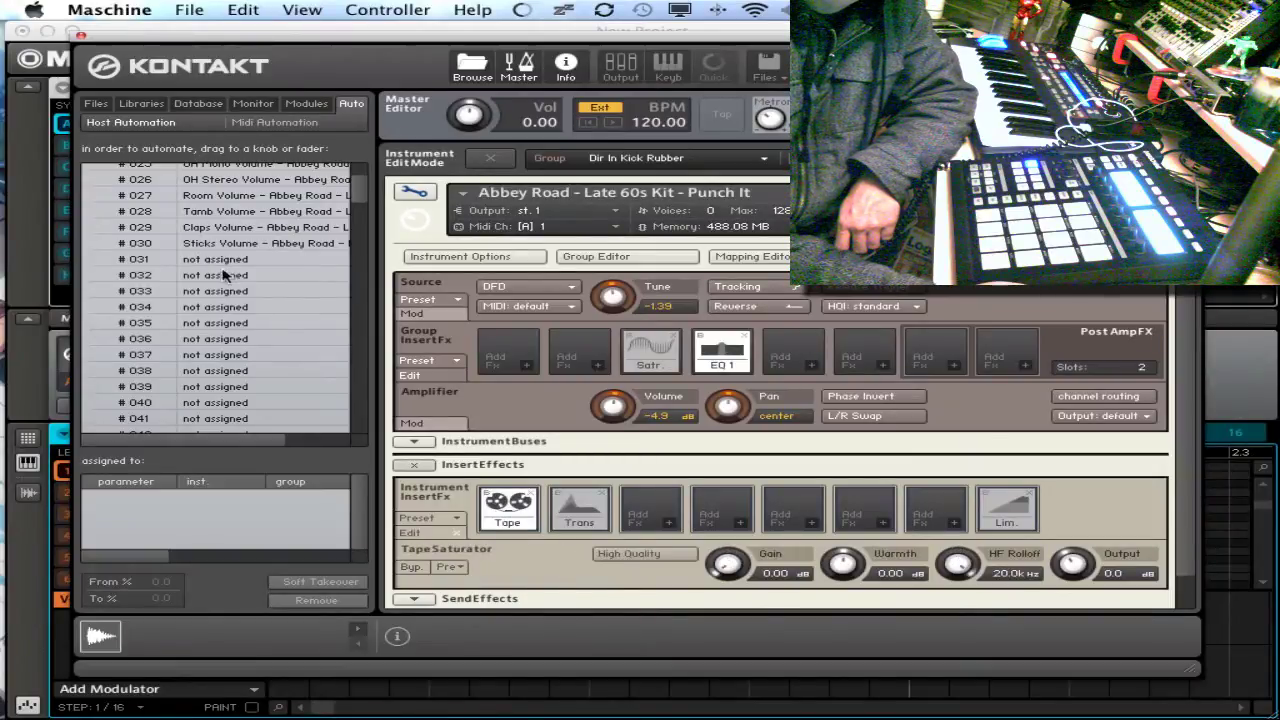
drag(220, 262, 748, 556)
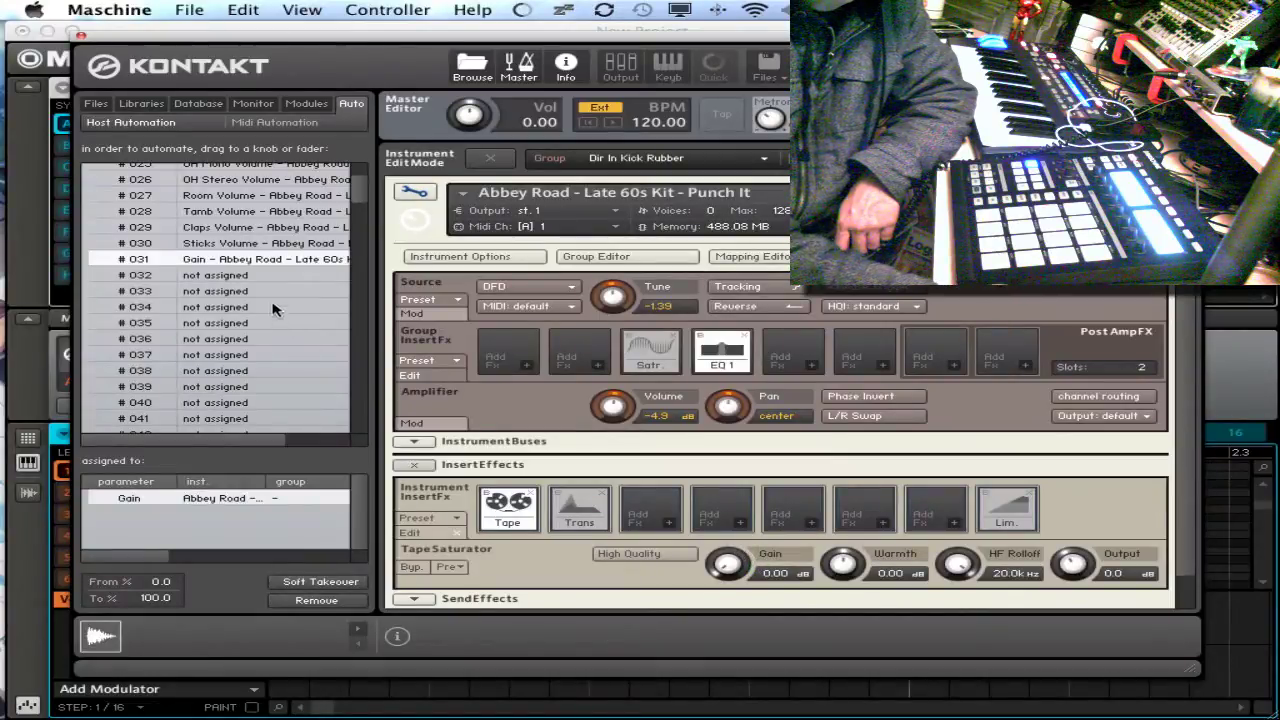
drag(250, 277, 843, 563)
drag(278, 291, 960, 567)
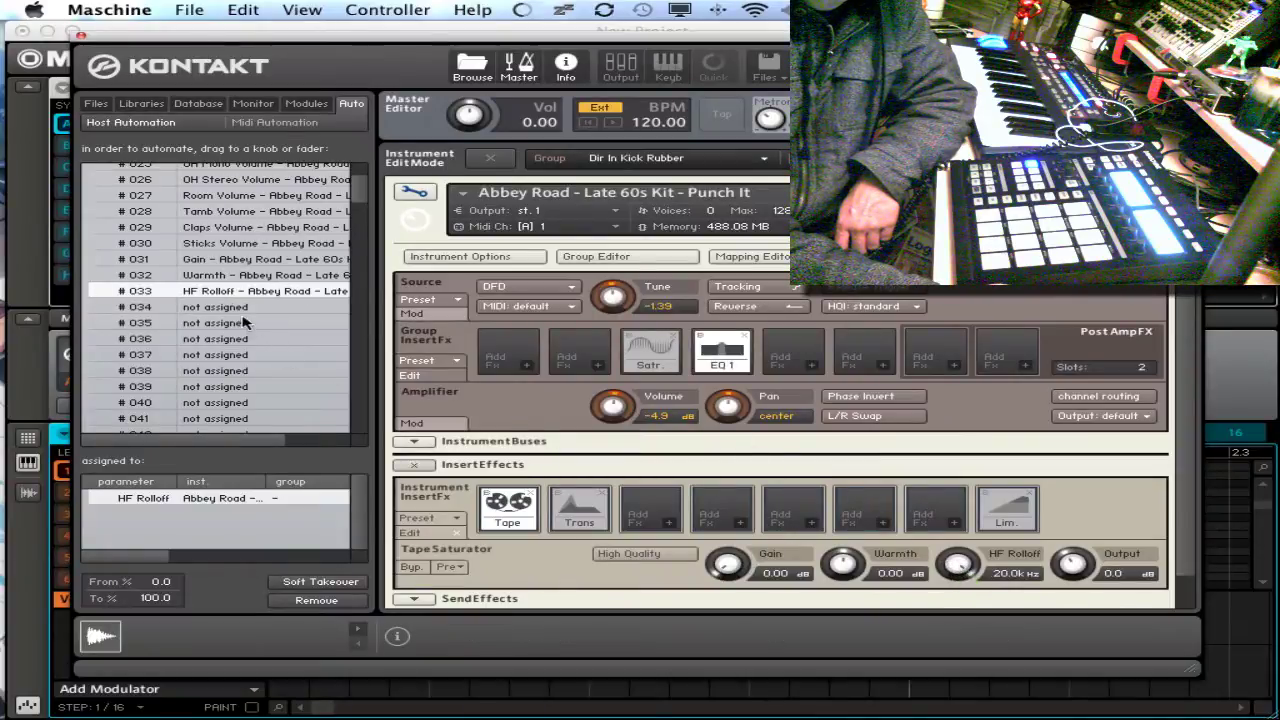
drag(240, 311, 1078, 567)
Assign slots #035–#038 to Transient Master's Input, Attack, Sustain and Output, then hide the browser.
click(584, 526)
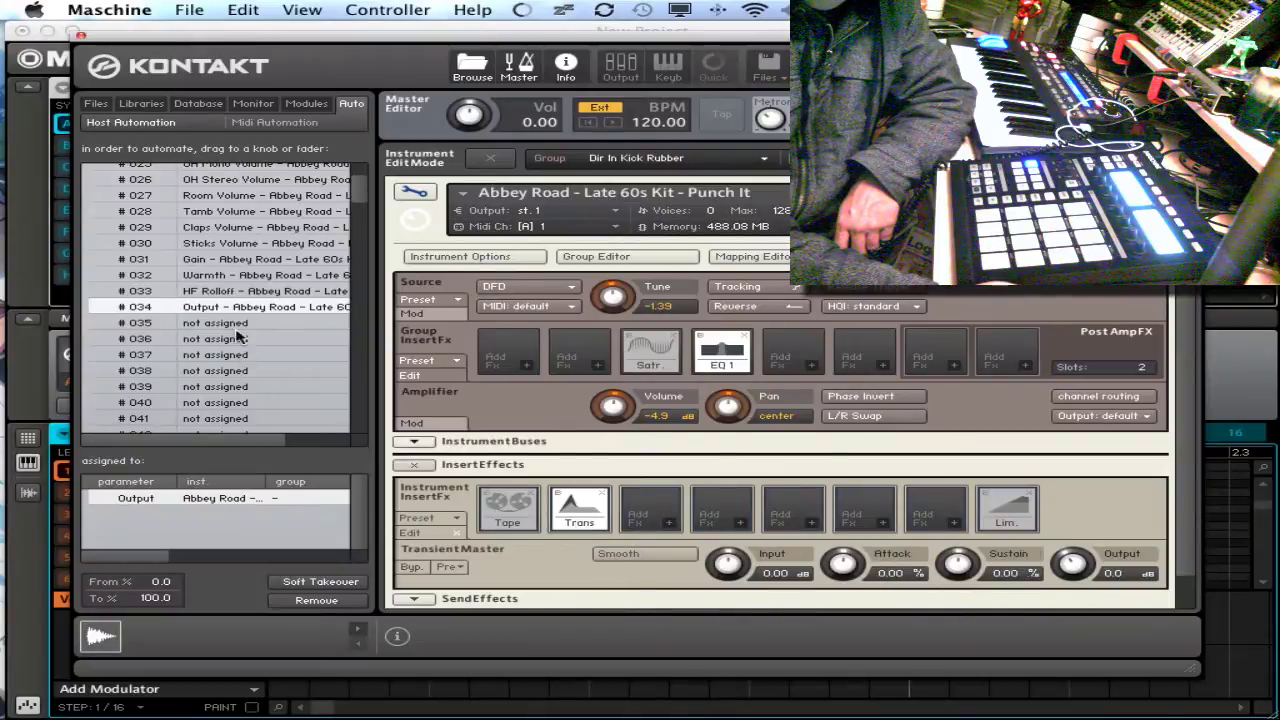
drag(236, 330, 730, 565)
drag(246, 340, 843, 567)
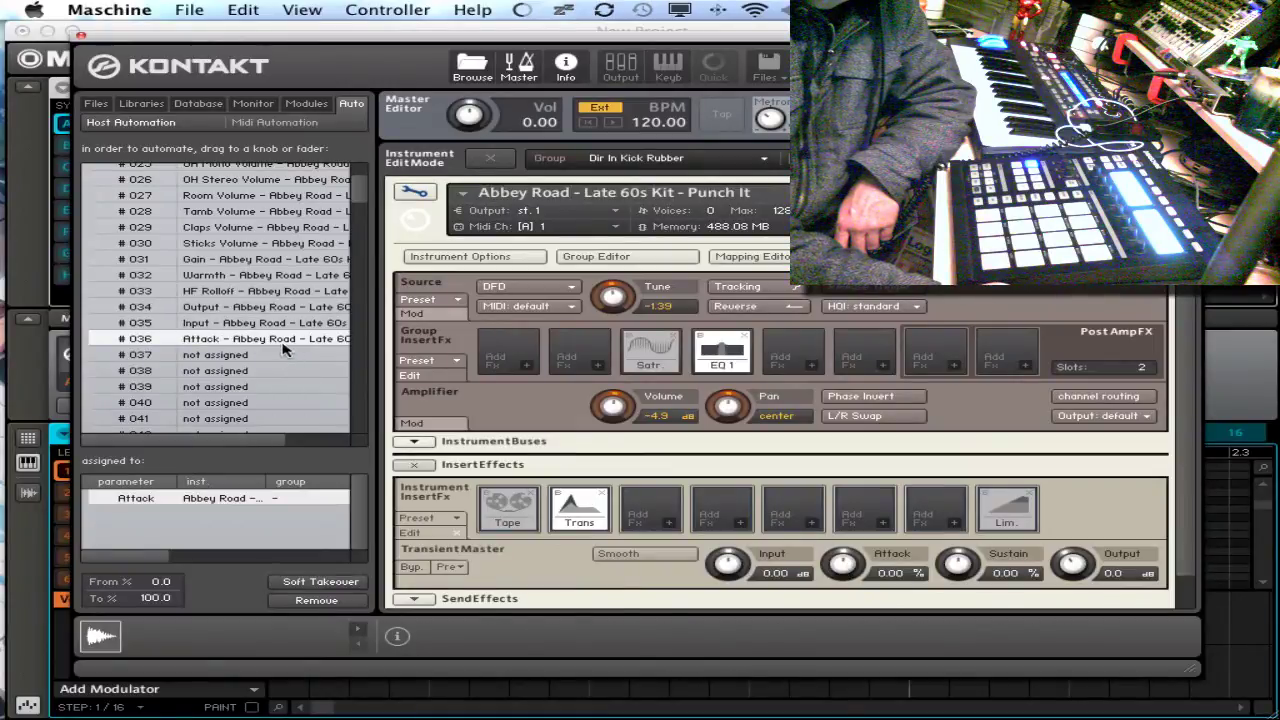
drag(285, 352, 957, 566)
drag(241, 374, 1072, 565)
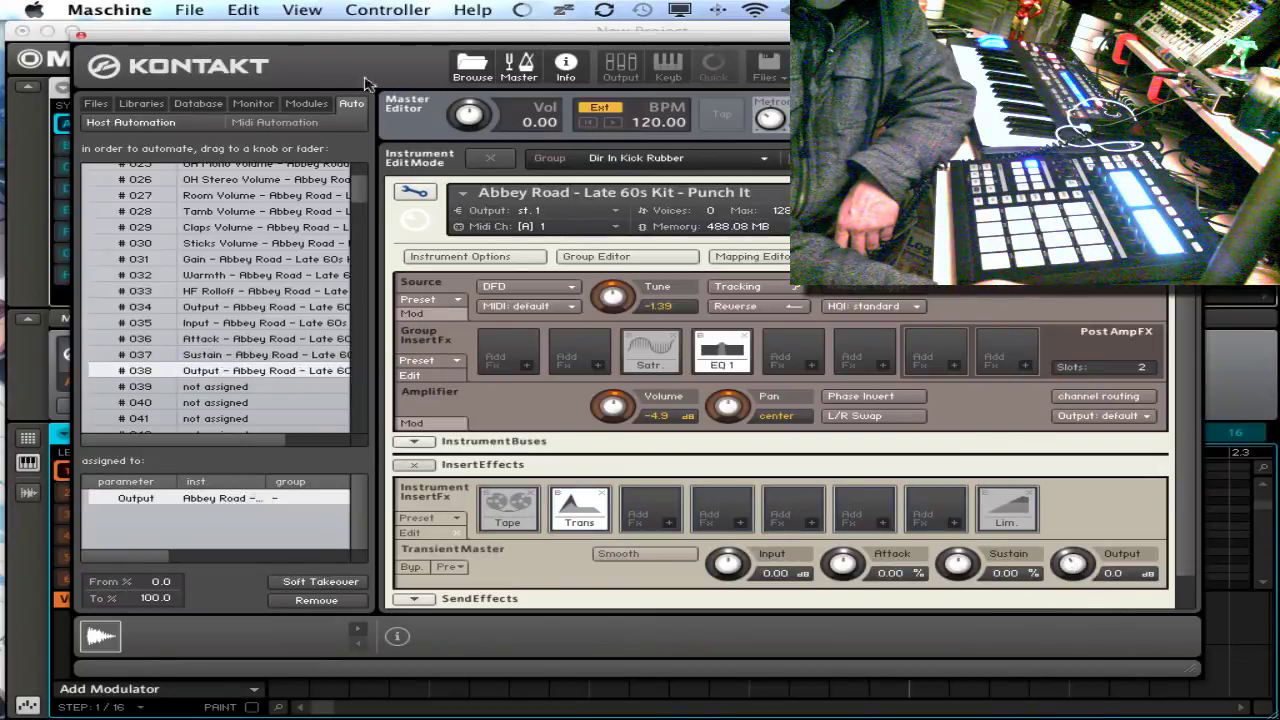
click(475, 70)
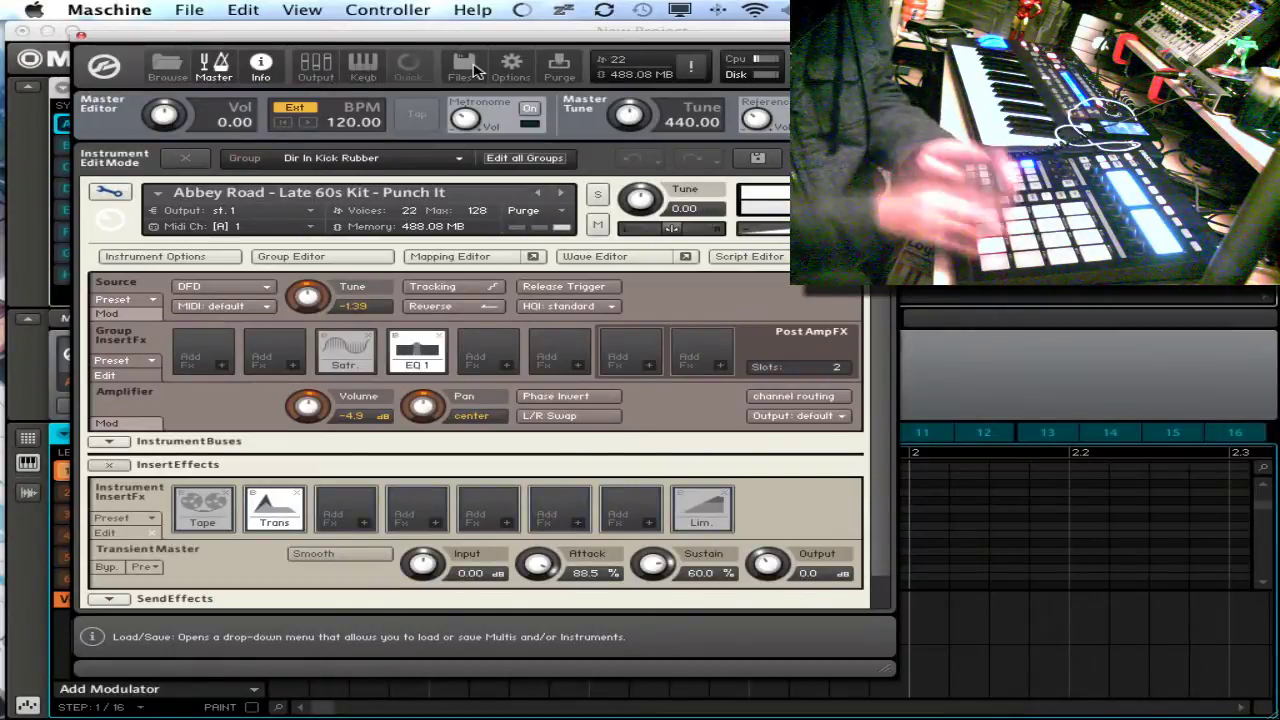
Insert Solid Bus Comp on the Kontakt kit and load its Drums Parallel Compression preset.
click(366, 527)
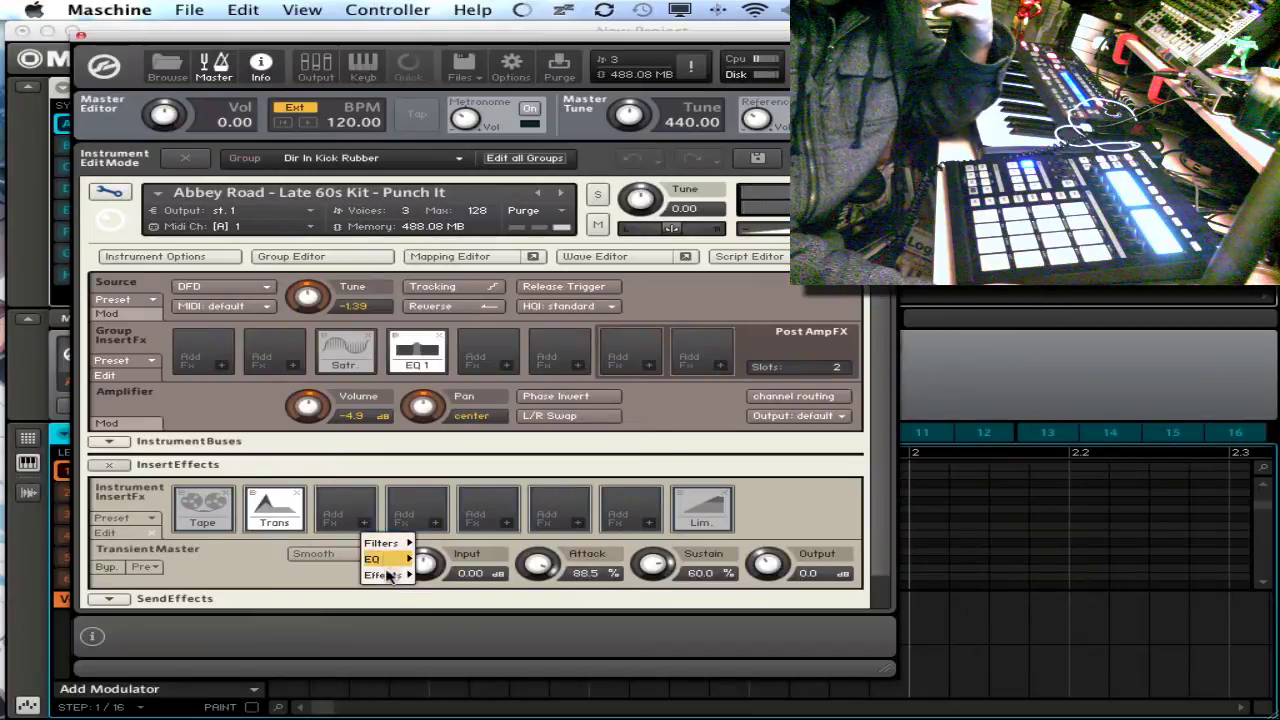
mouse_move(390, 577)
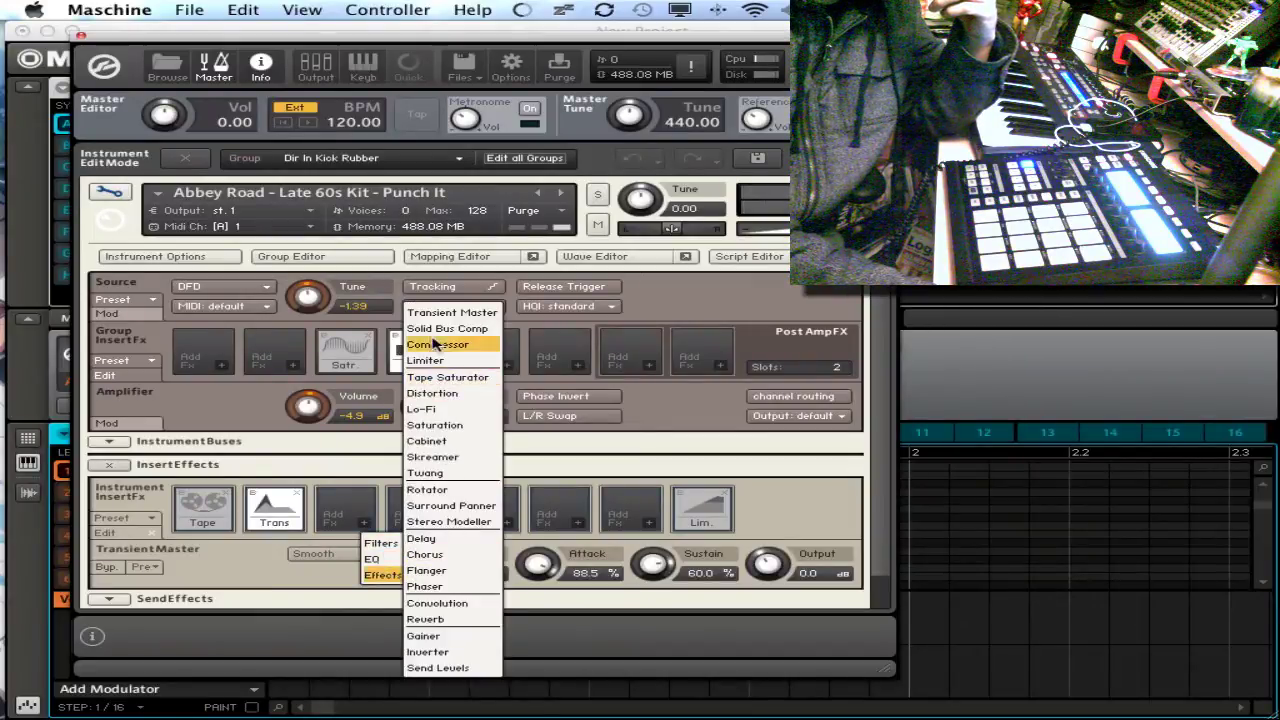
click(433, 330)
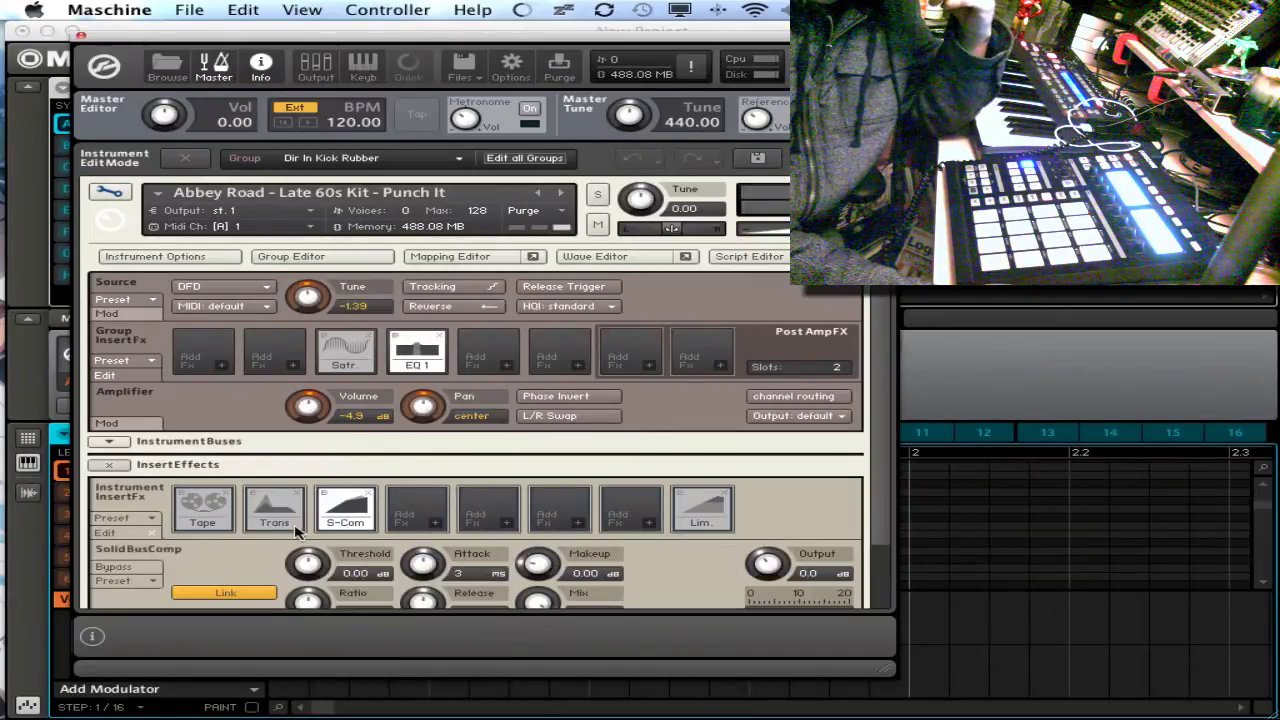
click(152, 581)
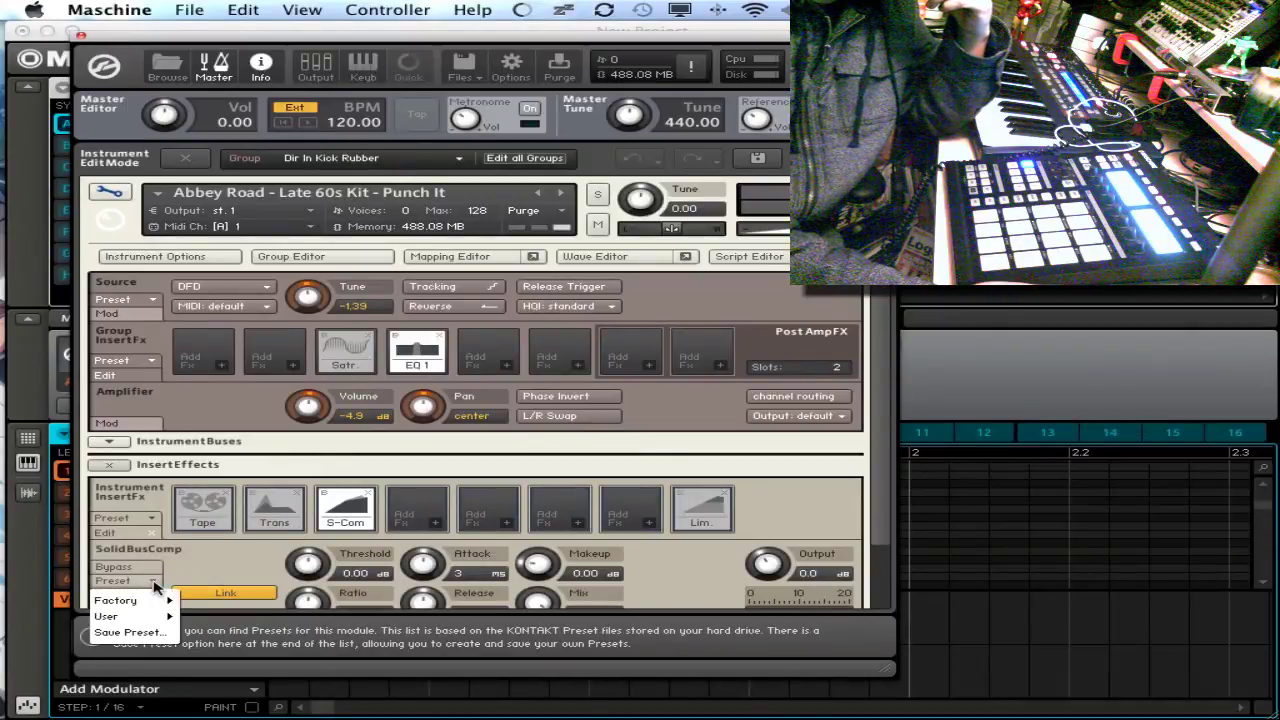
mouse_move(152, 603)
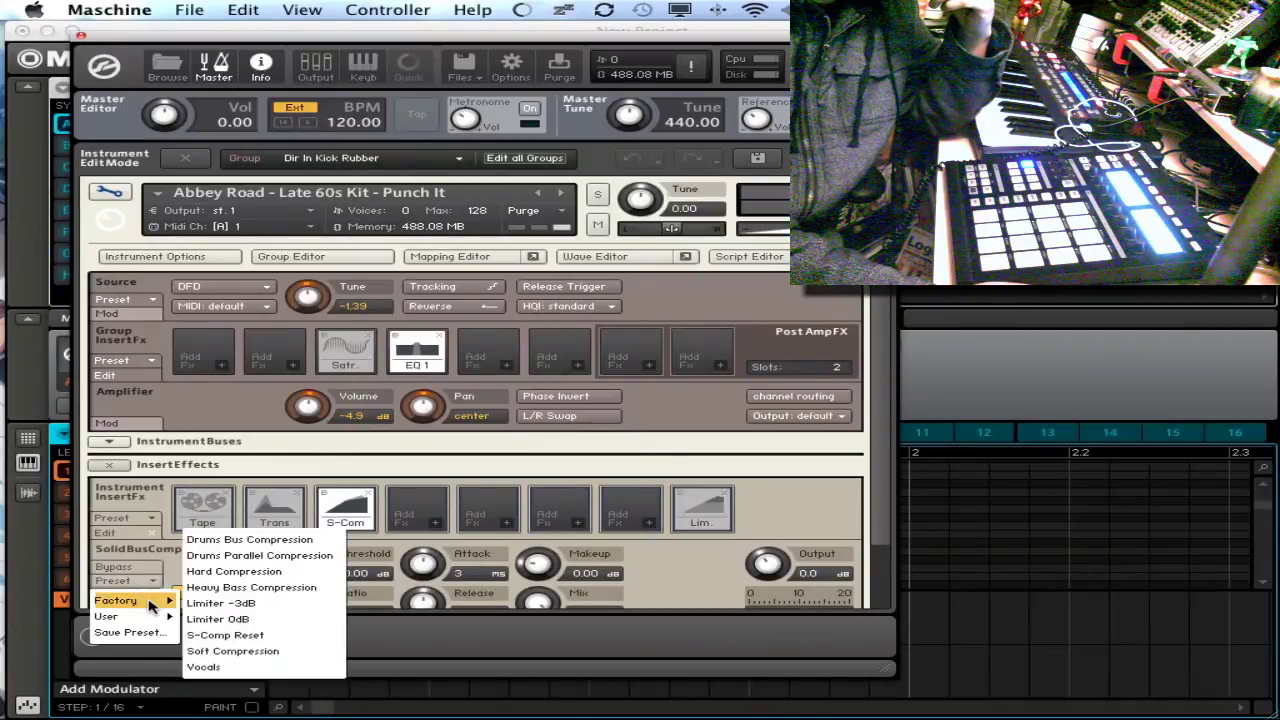
click(229, 556)
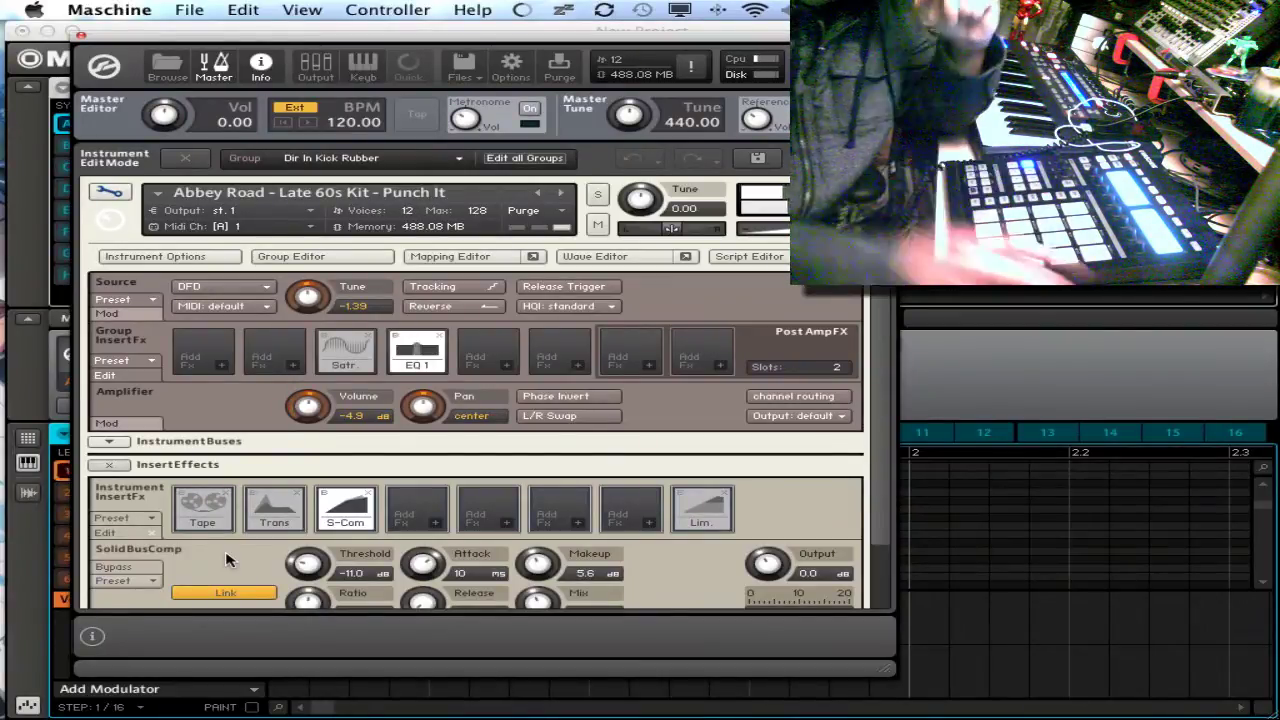
Move the Transient Master slot after Solid Bus Comp in the insert chain.
drag(283, 515, 397, 509)
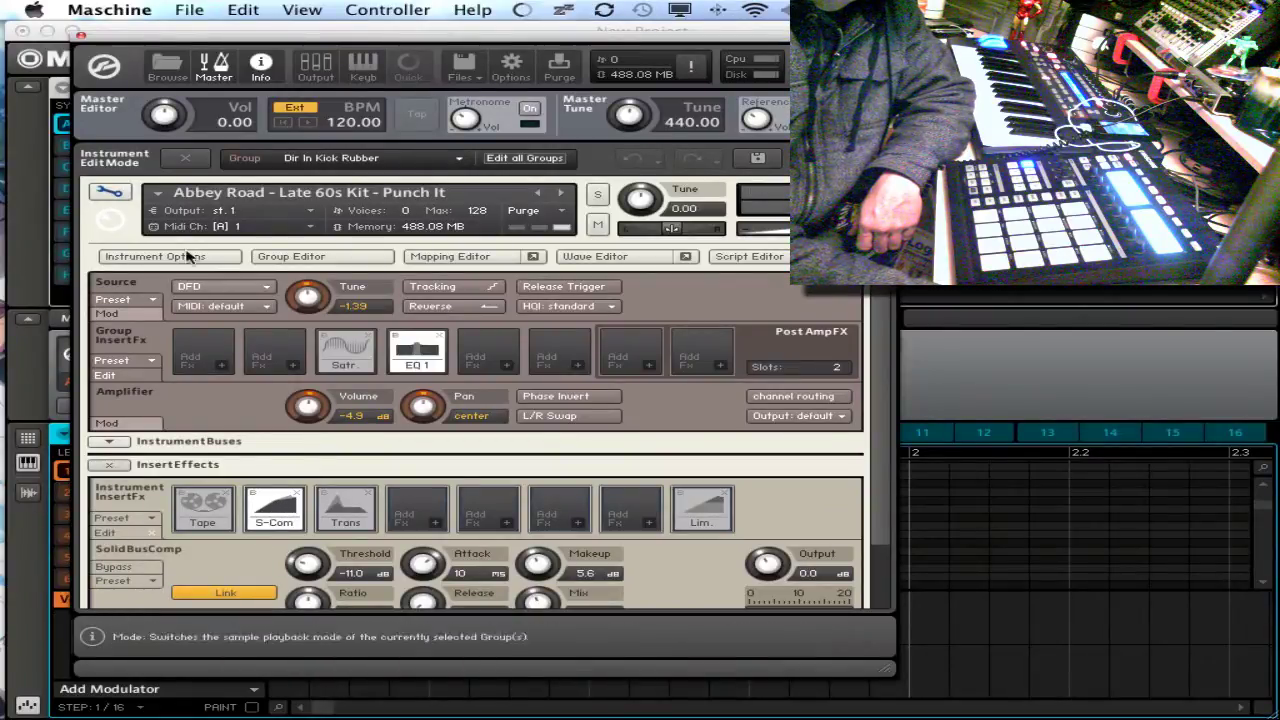
Map host automation slots #039–#041 to Solid Bus Comp's Threshold, Ratio and Attack.
click(112, 190)
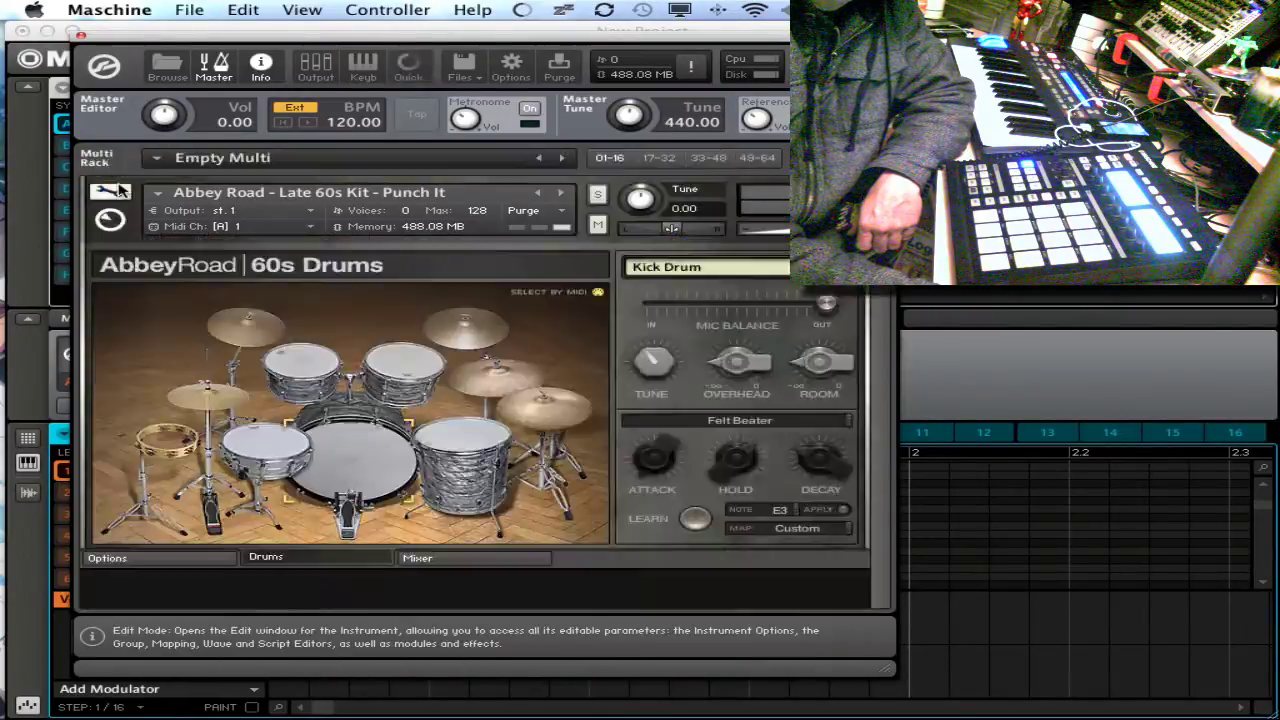
click(112, 190)
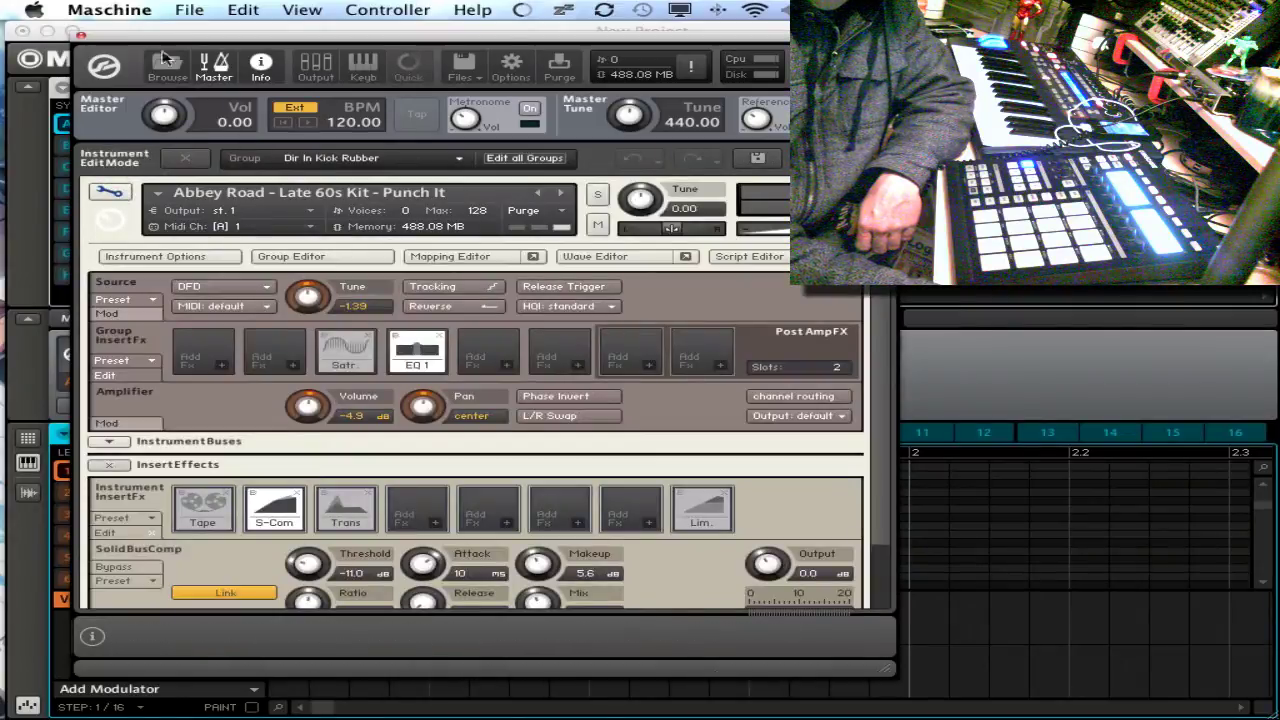
click(150, 68)
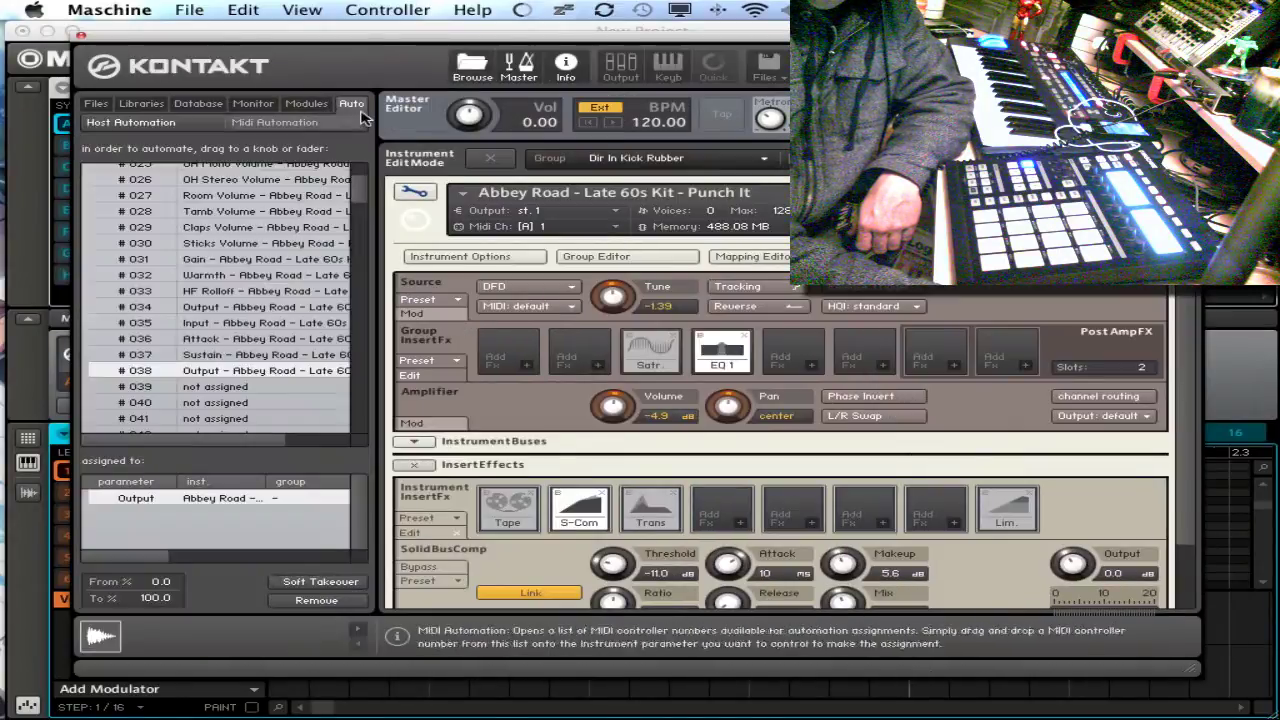
click(220, 387)
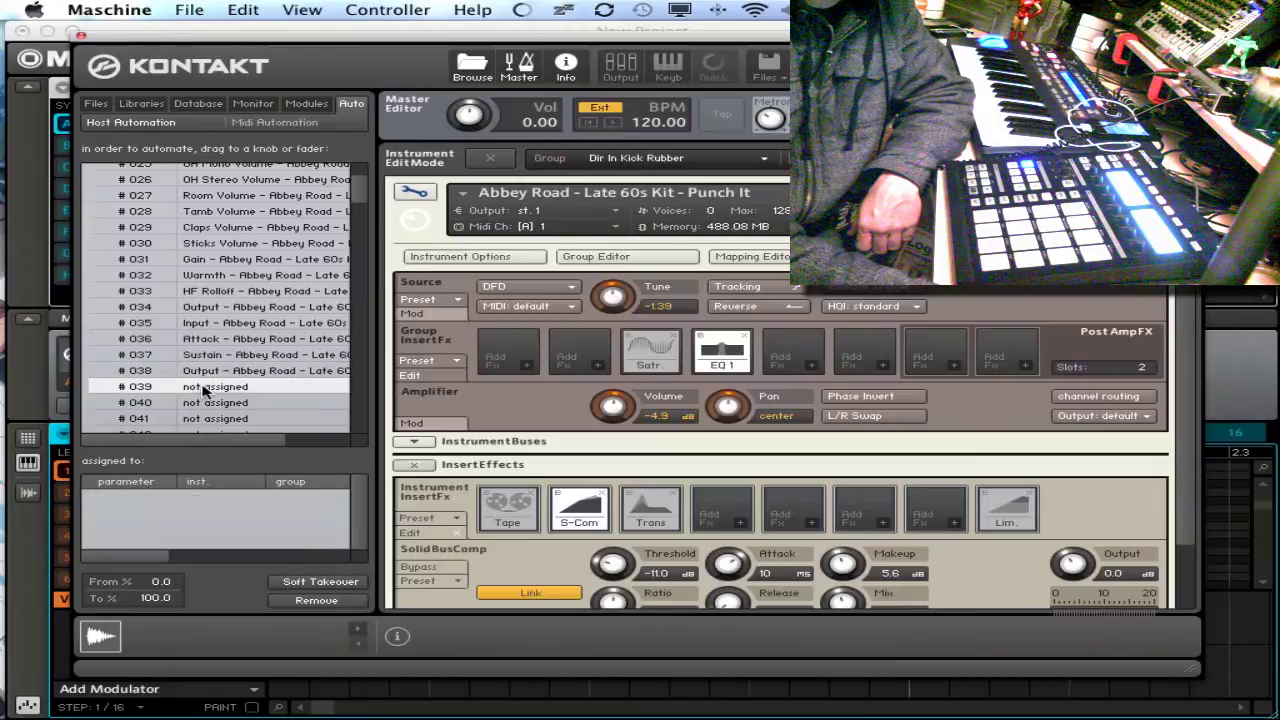
drag(478, 492, 612, 563)
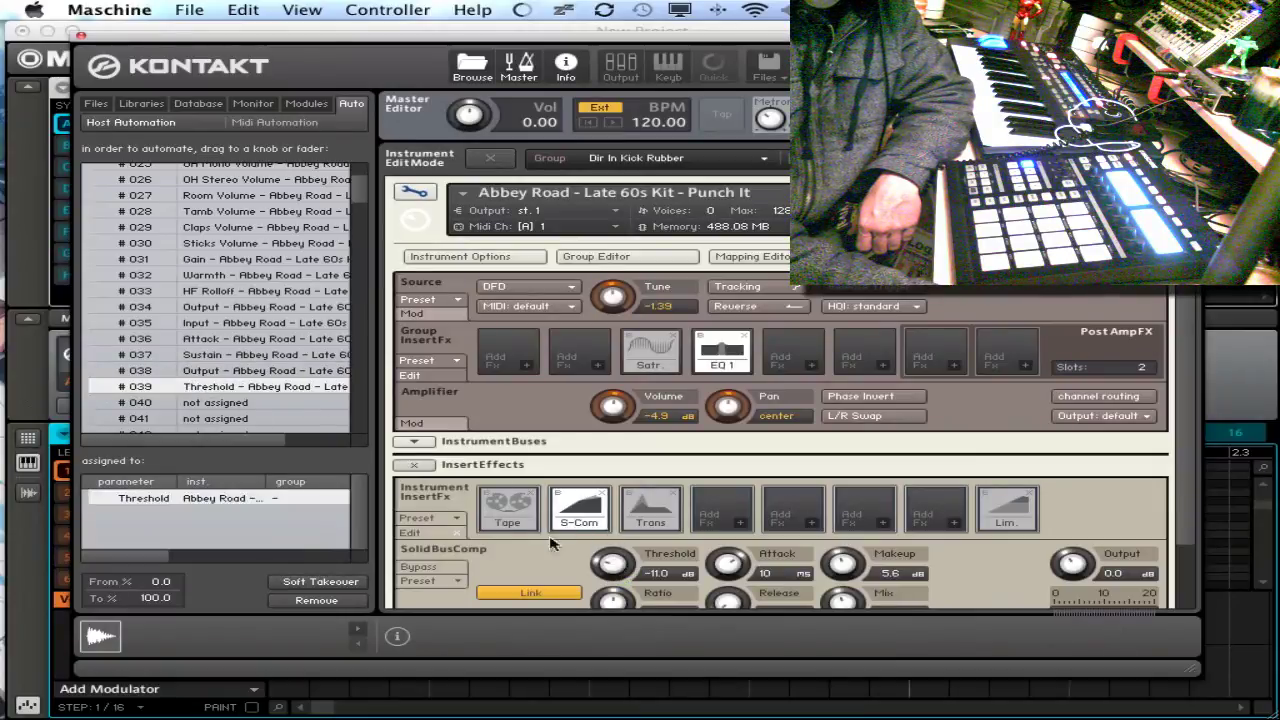
drag(245, 402, 612, 598)
drag(264, 418, 729, 565)
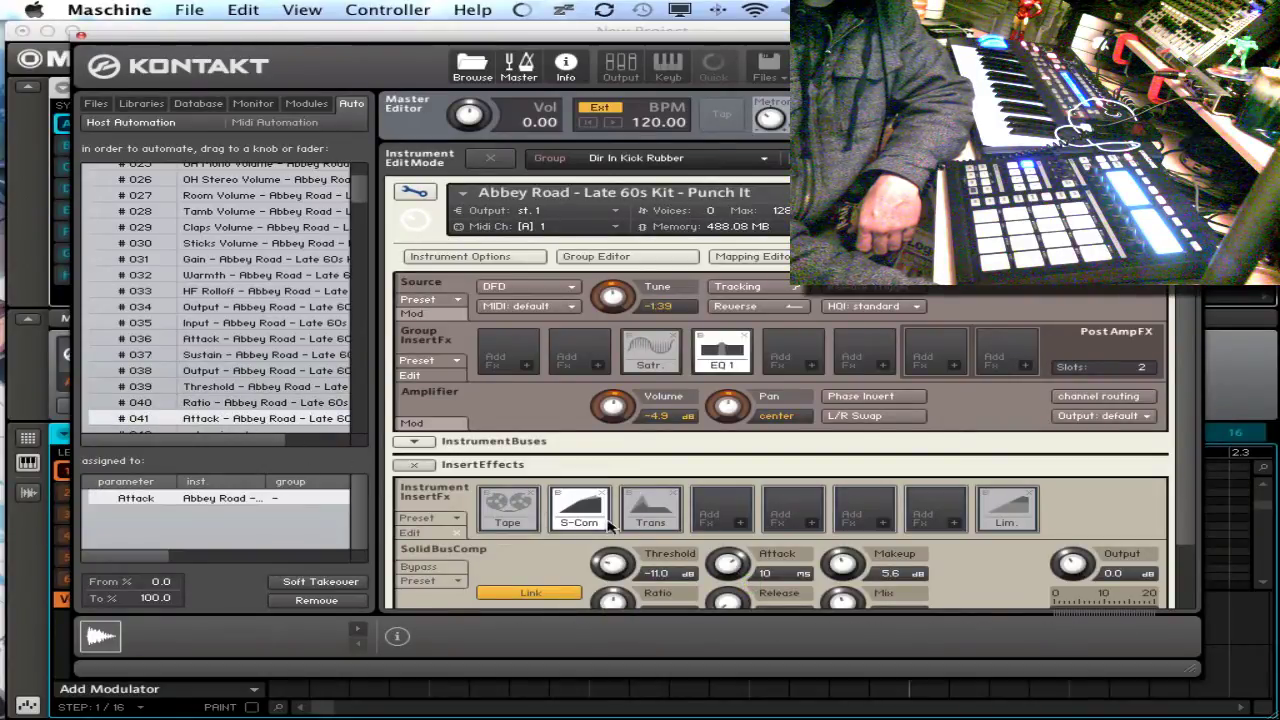
Map slots #042–#045 to the compressor's Release, Makeup, Mix and Output.
scroll(236, 428, down, 2)
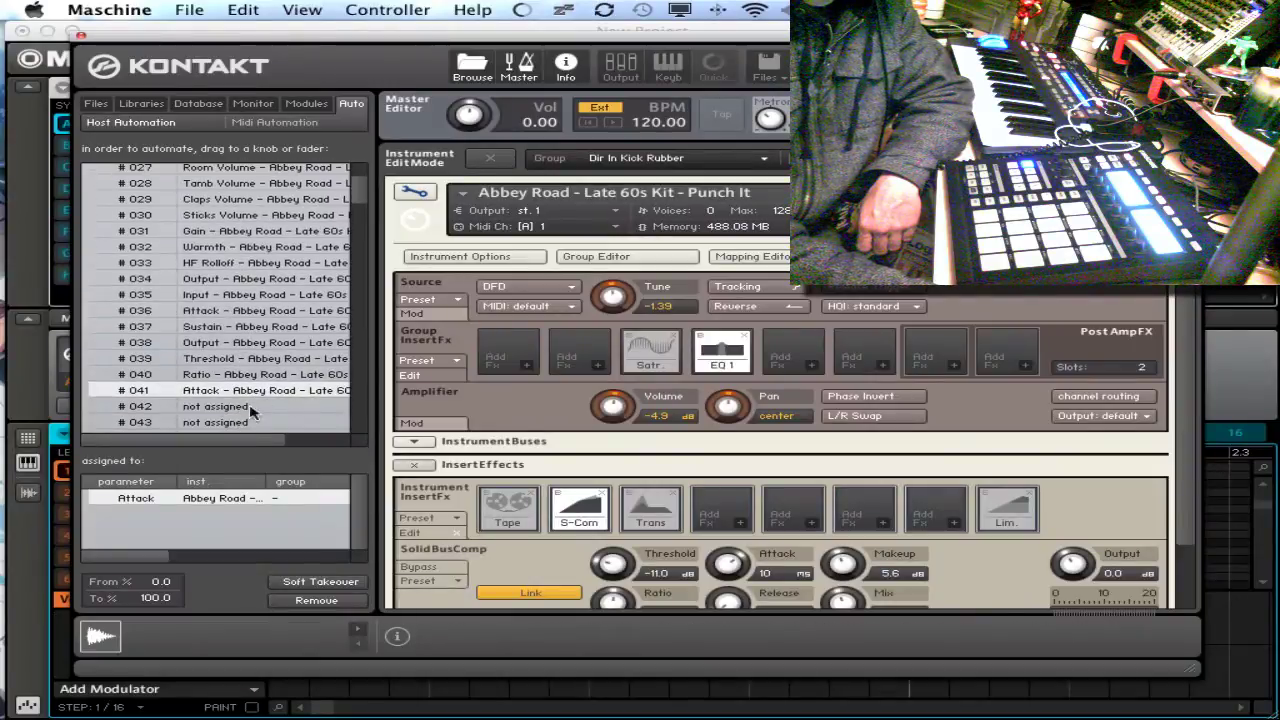
drag(247, 413, 733, 597)
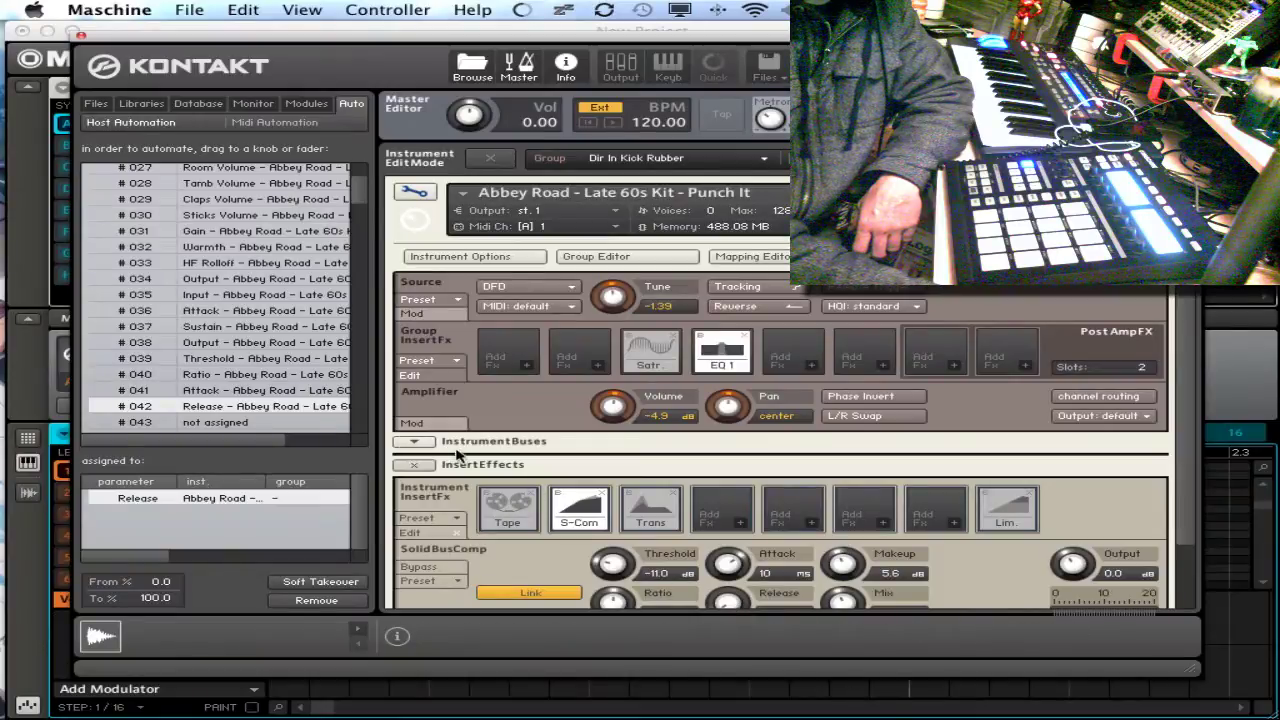
drag(307, 427, 848, 565)
scroll(185, 400, down, 2)
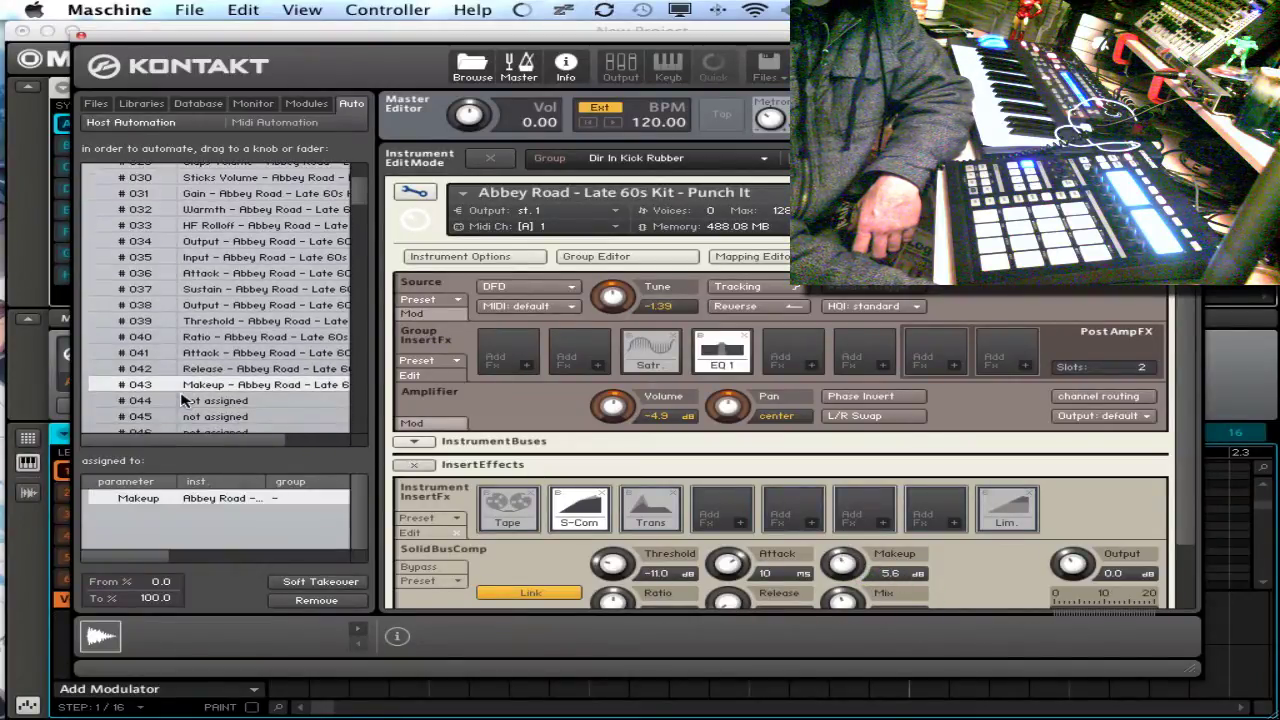
drag(190, 403, 845, 600)
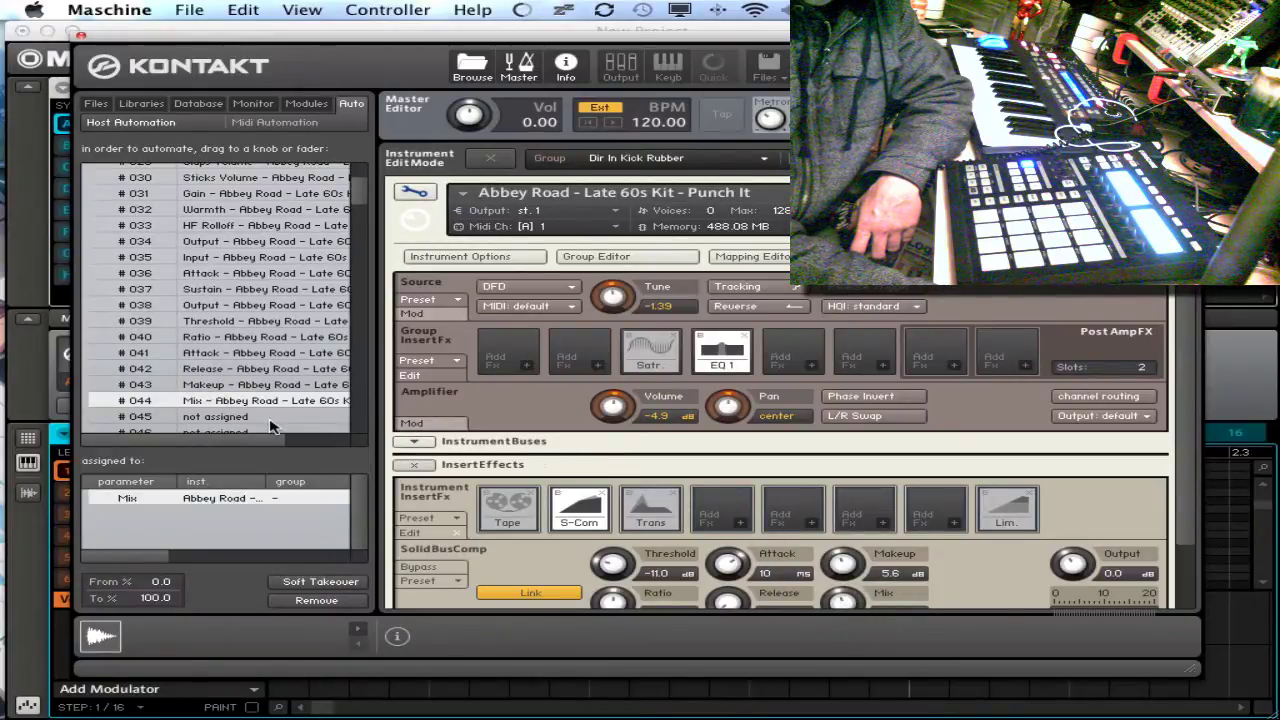
drag(270, 425, 1075, 565)
scroll(925, 577, down, 3)
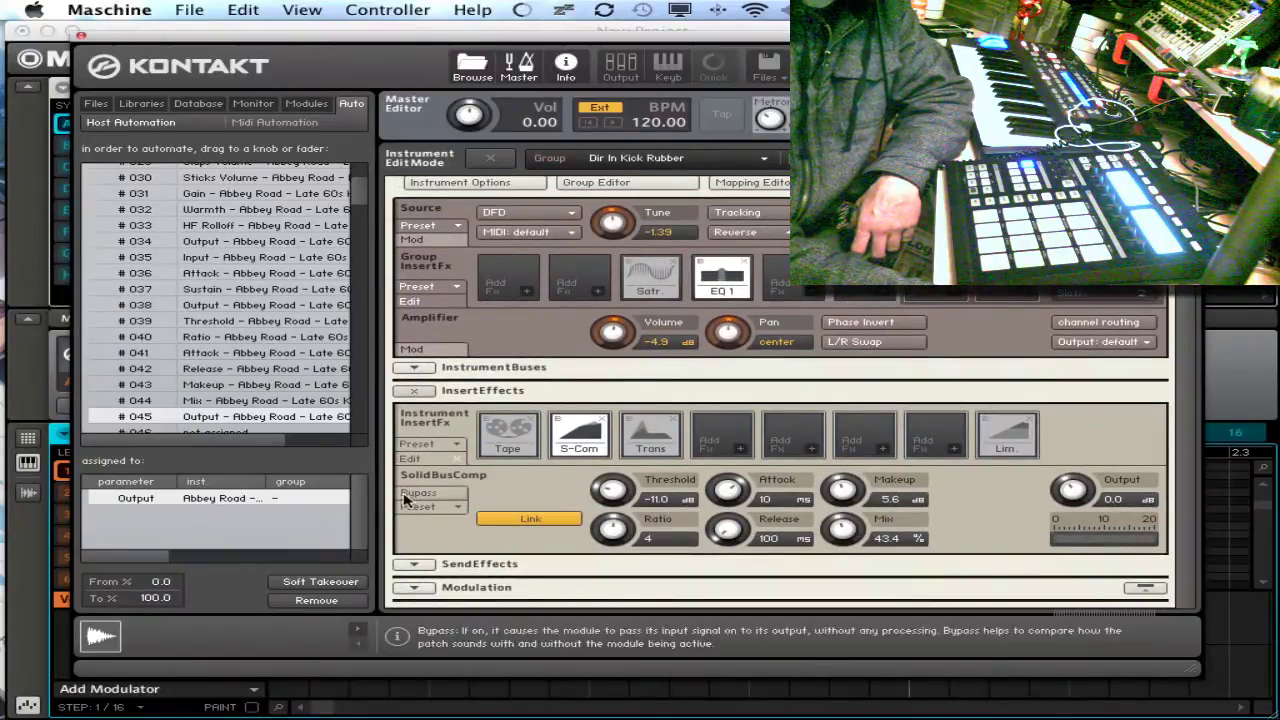